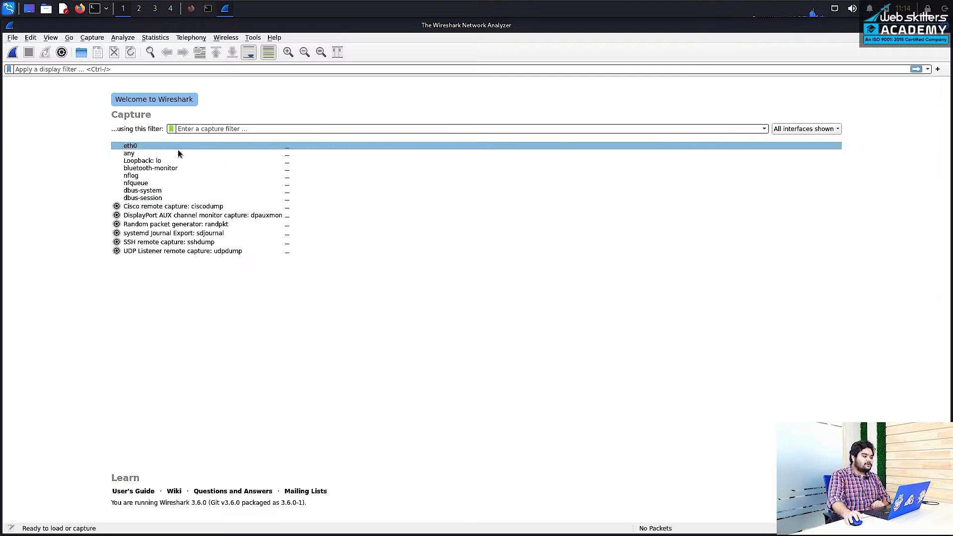
Start a live packet capture on the eth0 interface.
mouse_move(178, 150)
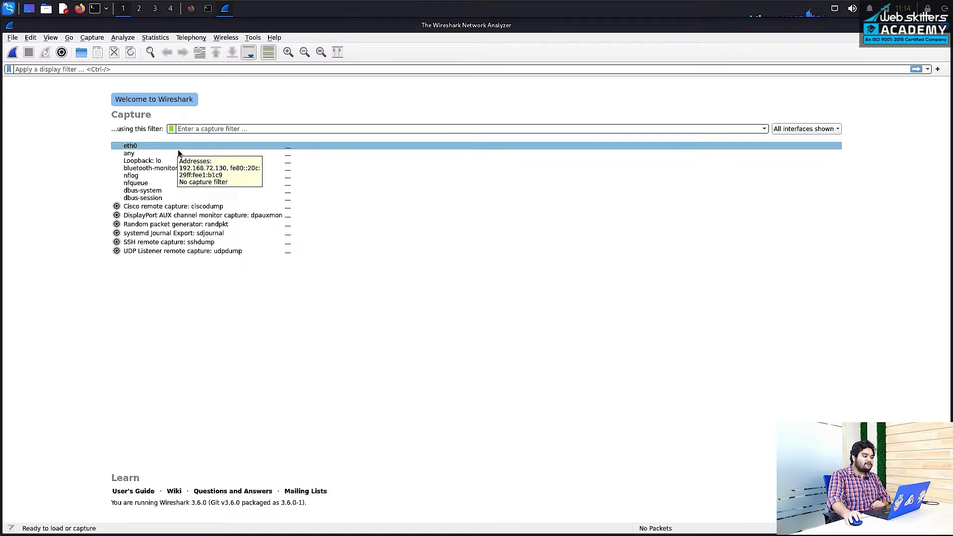
mouse_move(169, 171)
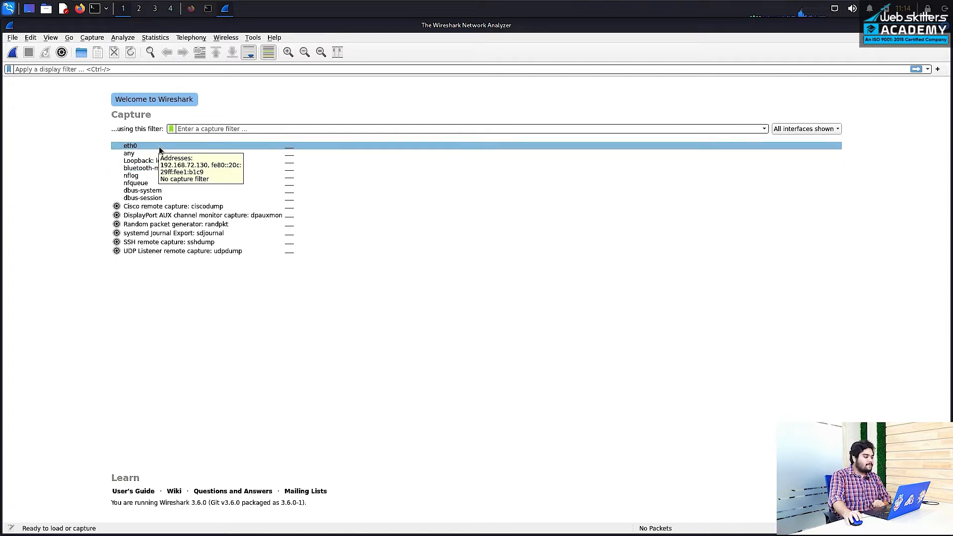
left_click(160, 149)
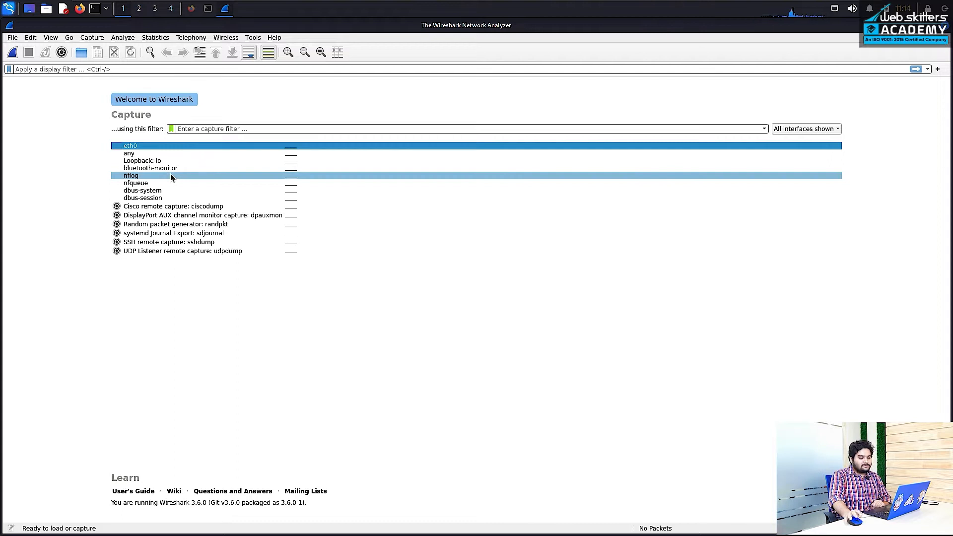
mouse_move(167, 173)
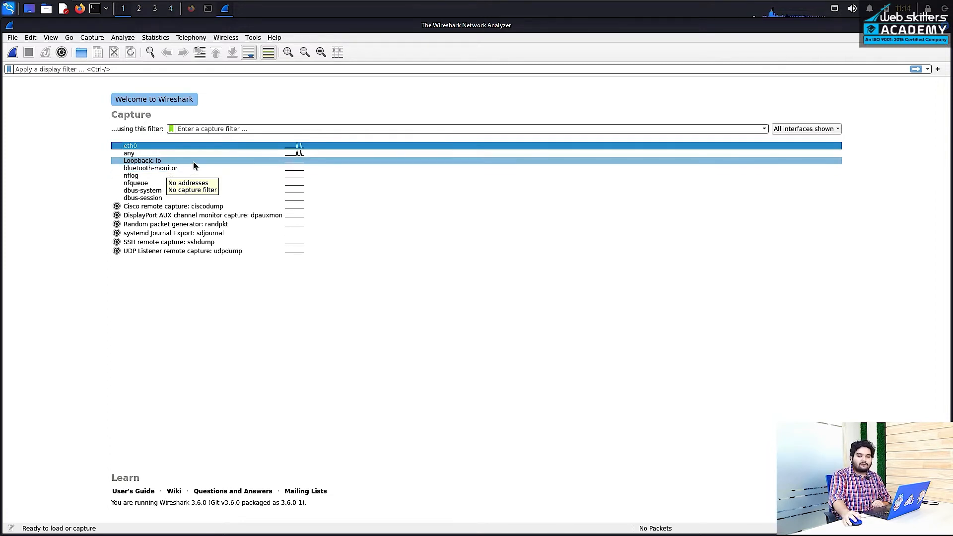
mouse_move(194, 165)
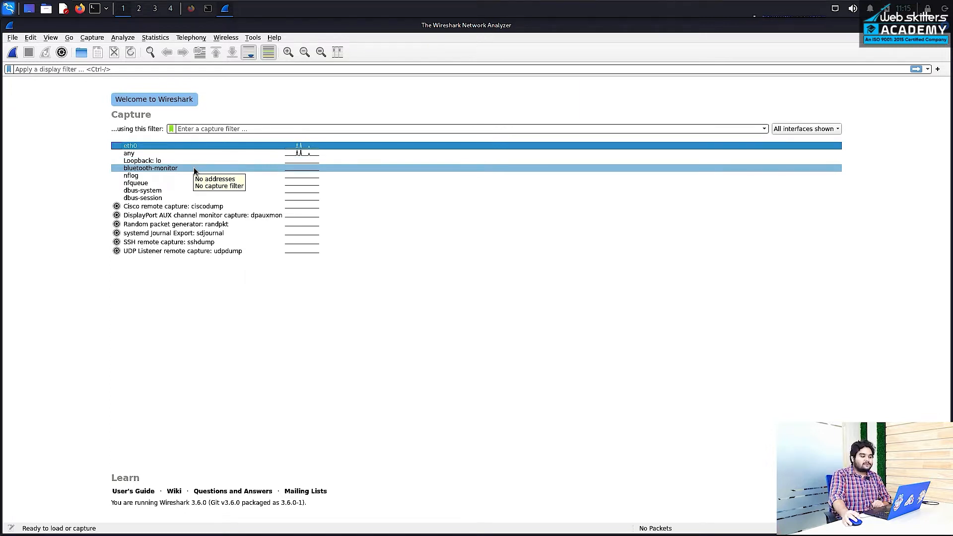
double_click(290, 149)
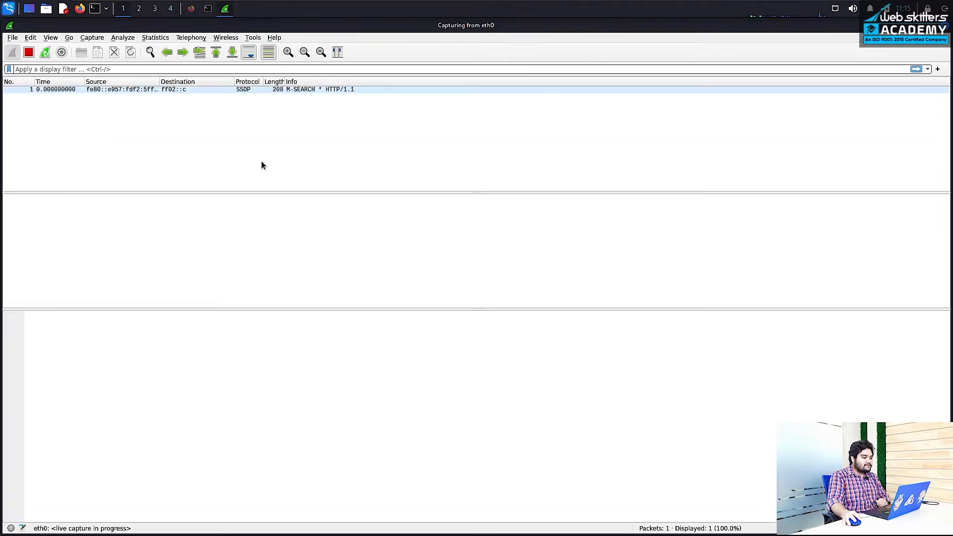
Select the first captured packet and examine its details, protocol and length.
left_click(205, 91)
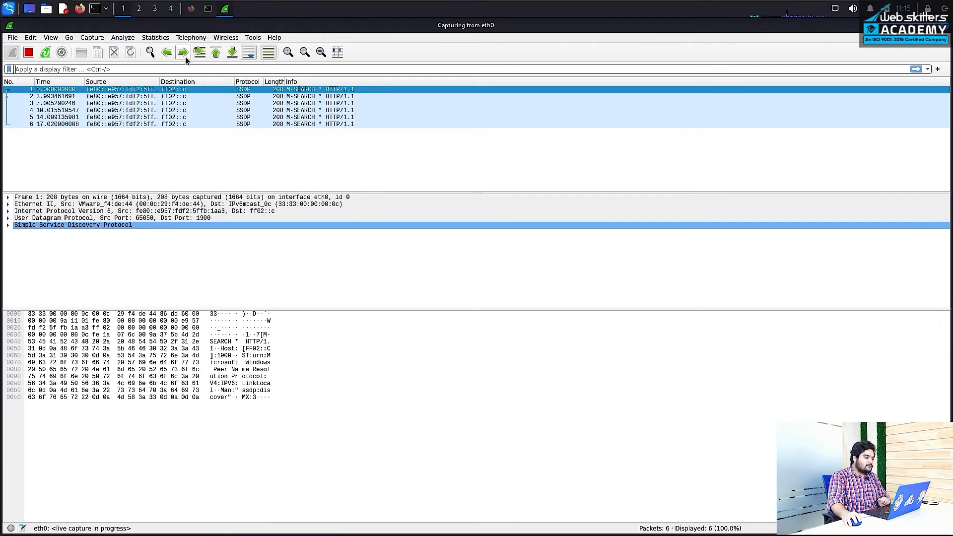
left_click(187, 73)
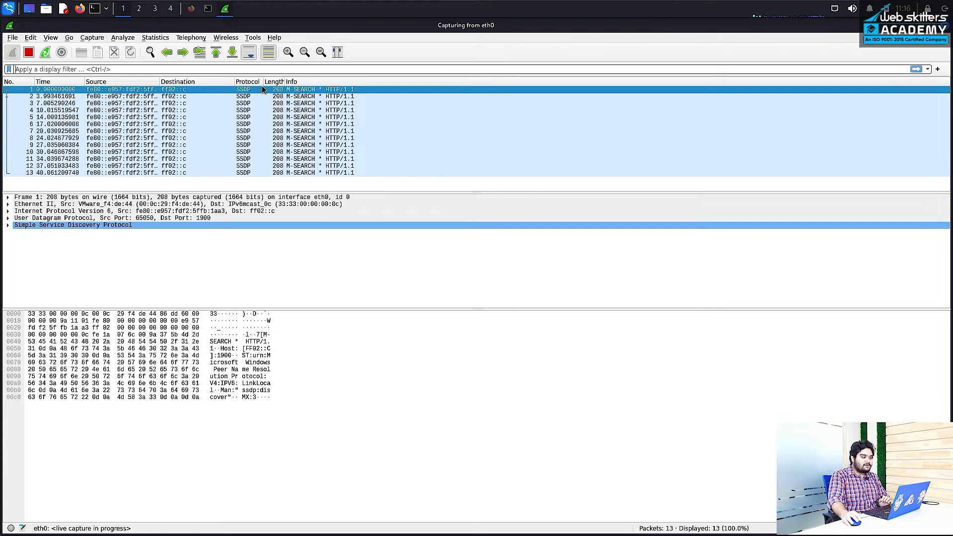
left_click(281, 92)
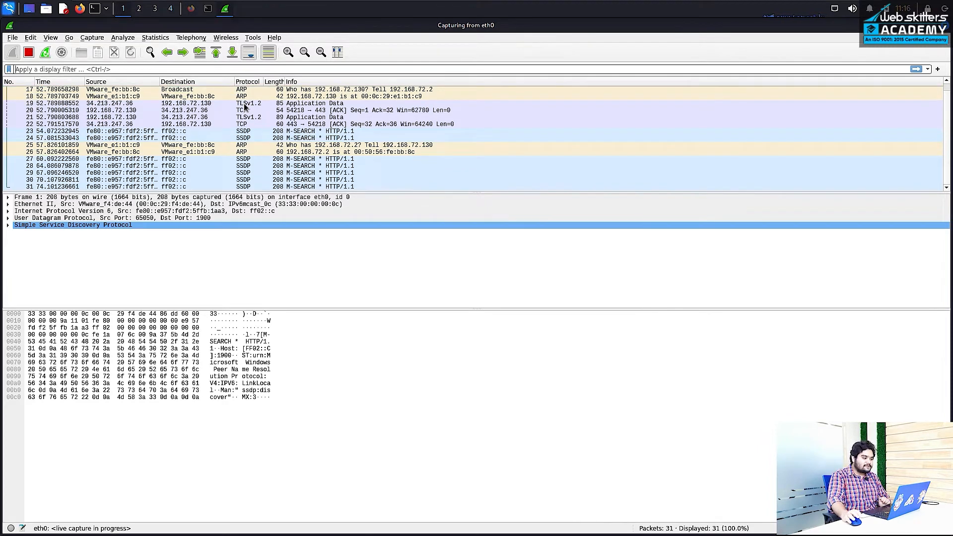
Switch to the Firefox window with the testphp.vulnweb.com login page and enter "username" as the username.
mouse_move(358, 3)
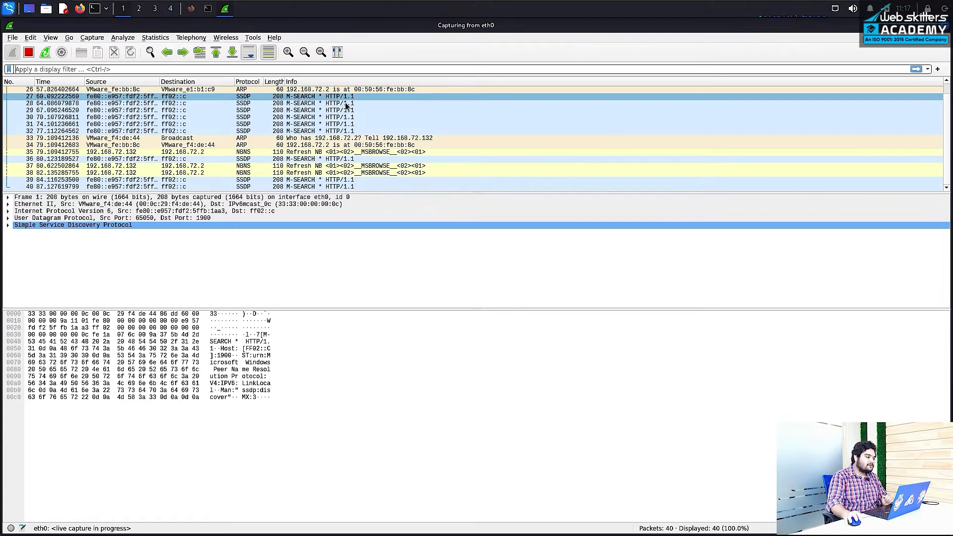
left_click(192, 9)
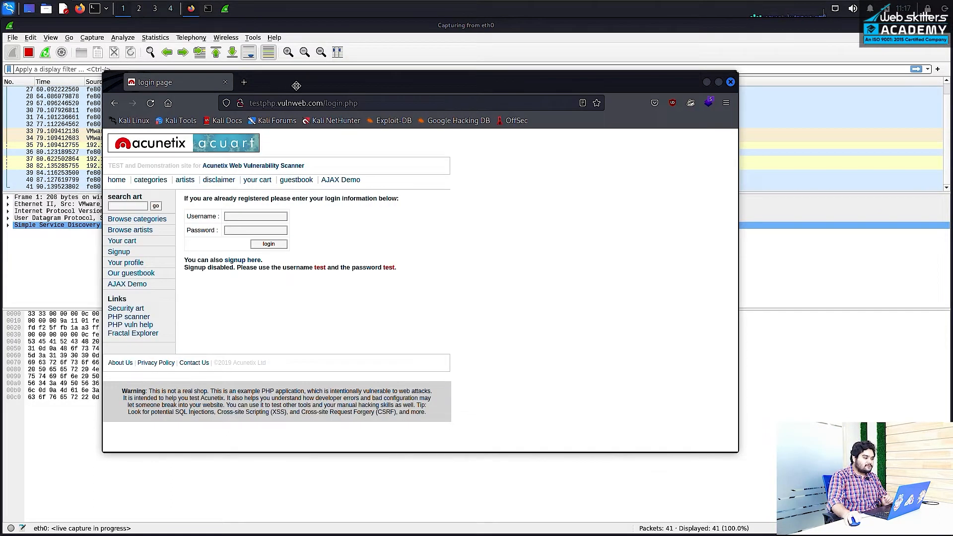
left_click_drag(296, 86, 403, 69)
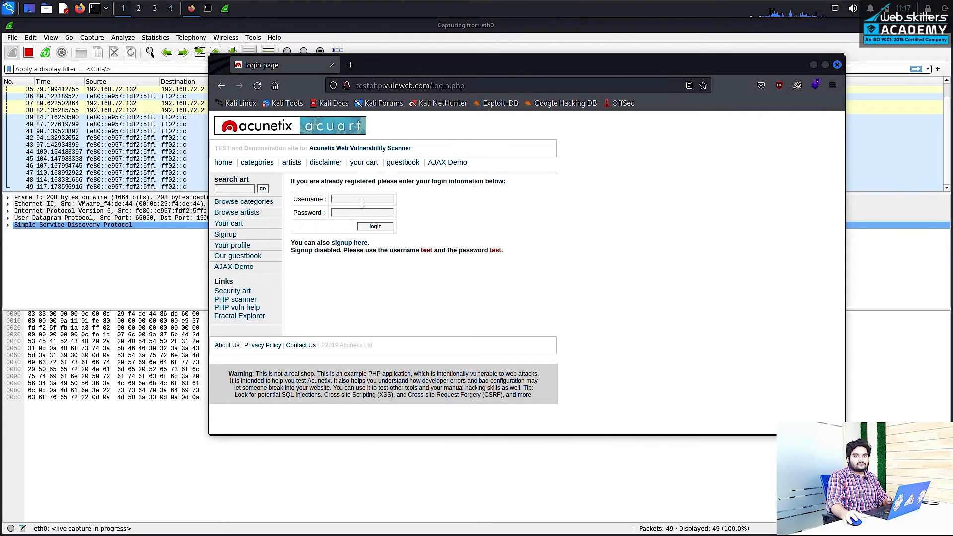
left_click(361, 199)
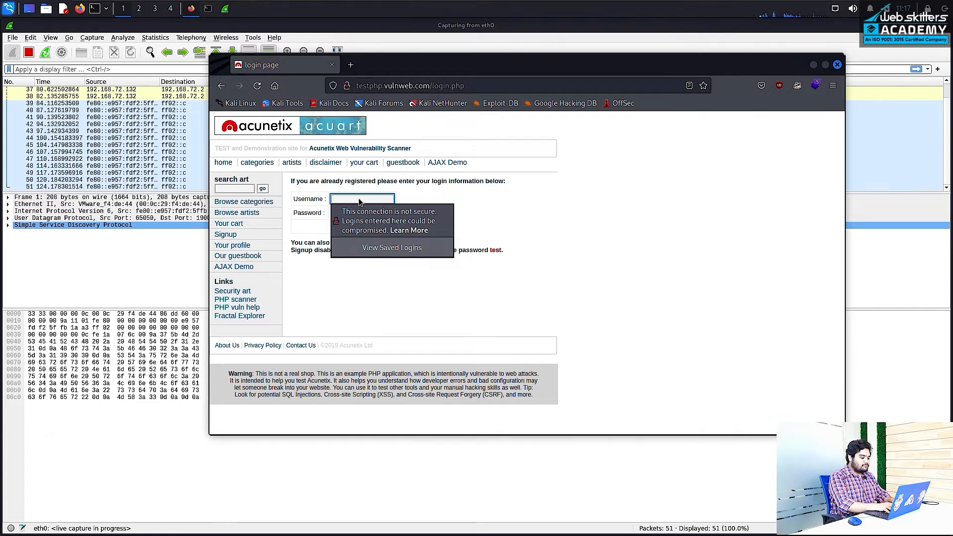
type("a")
type("sername")
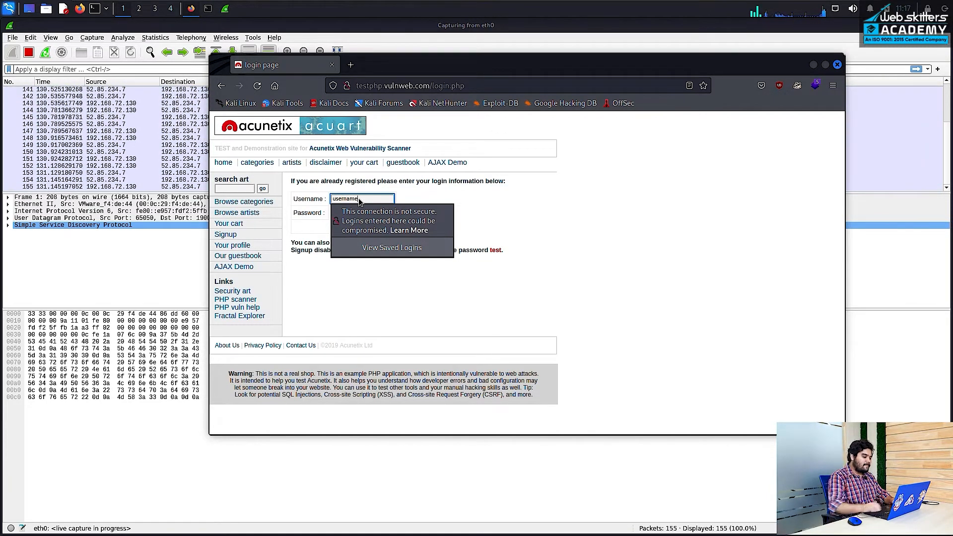
Enter the account password, submit the login form and decline to save the login.
left_click(307, 222)
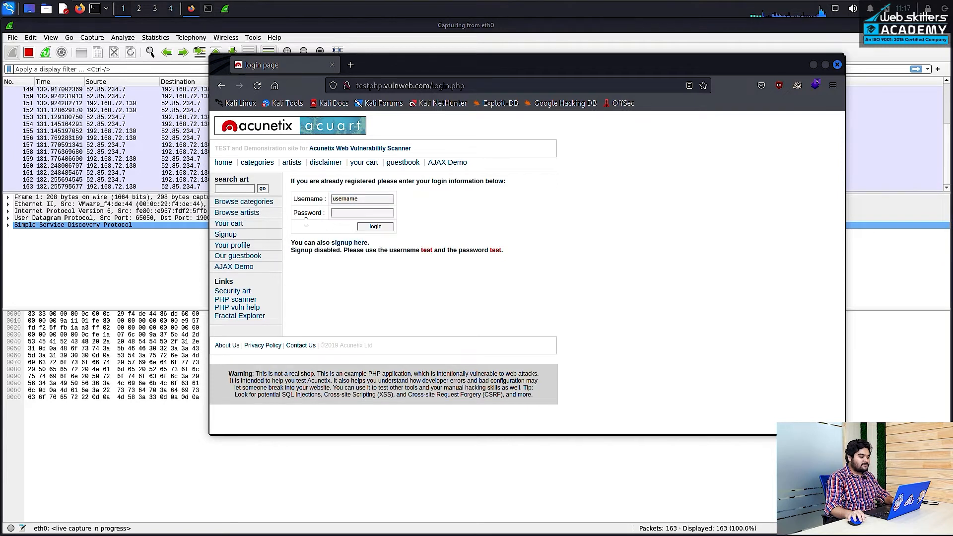
left_click(362, 214)
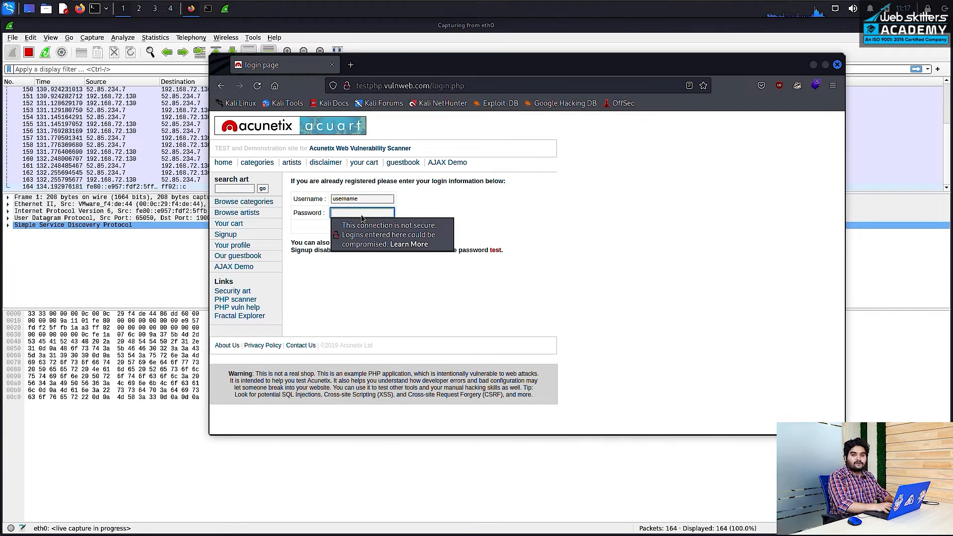
type("●●●●●")
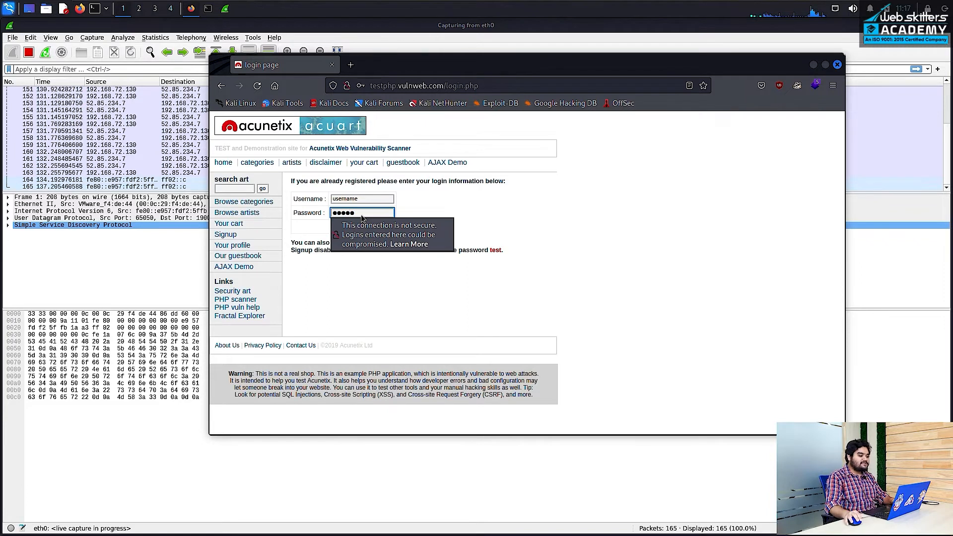
left_click(516, 215)
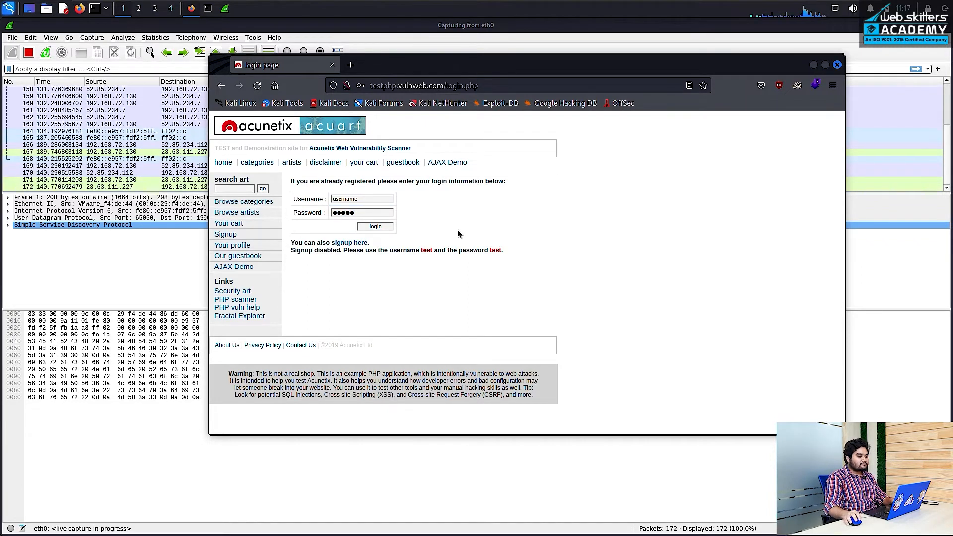
left_click(381, 228)
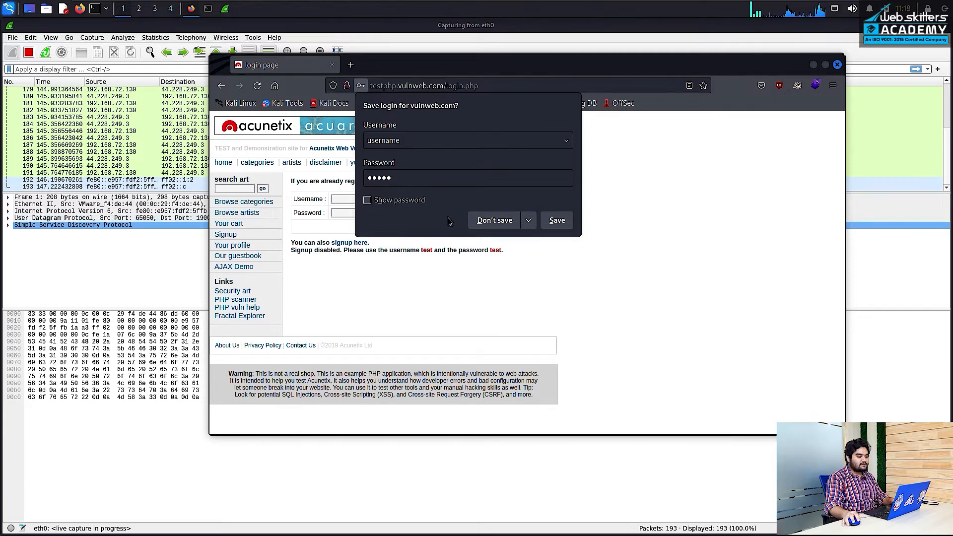
left_click(489, 221)
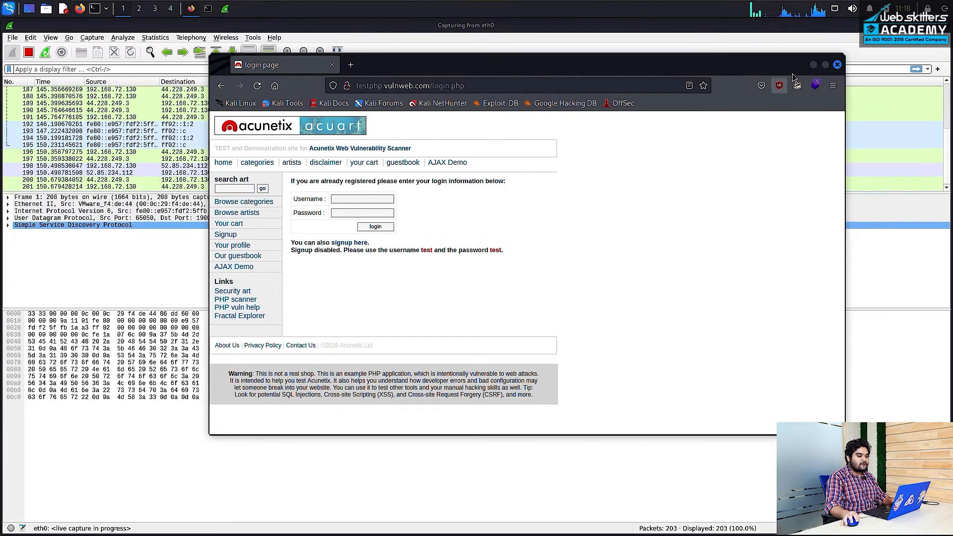
Minimize the browser and look through the captured packets' source and destination addresses in Wireshark.
left_click_drag(752, 78, 675, 110)
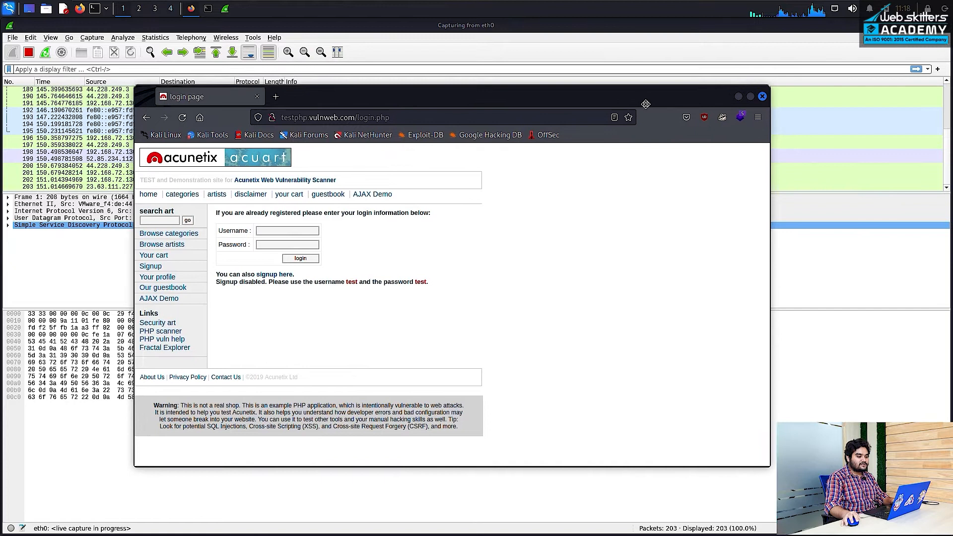
left_click(737, 98)
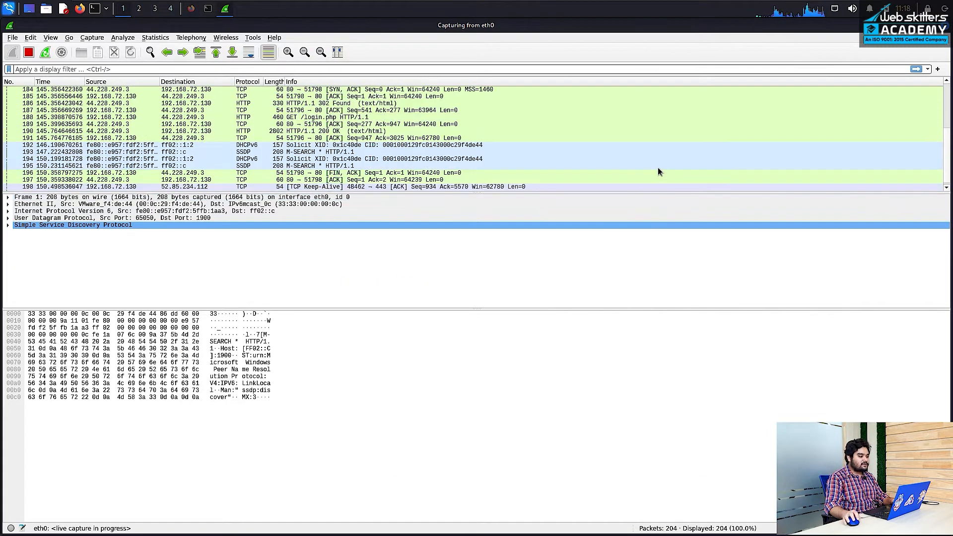
left_click(278, 151)
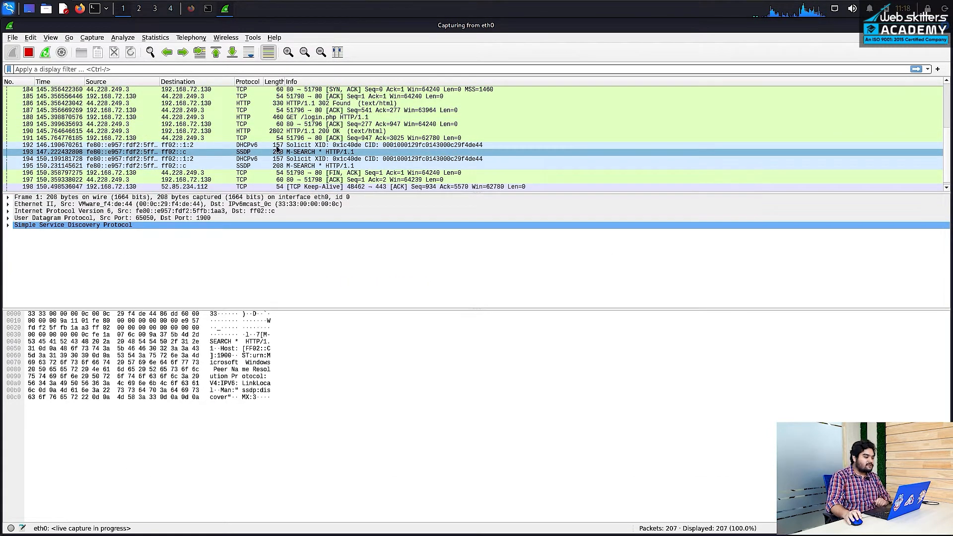
left_click_drag(277, 151, 135, 127)
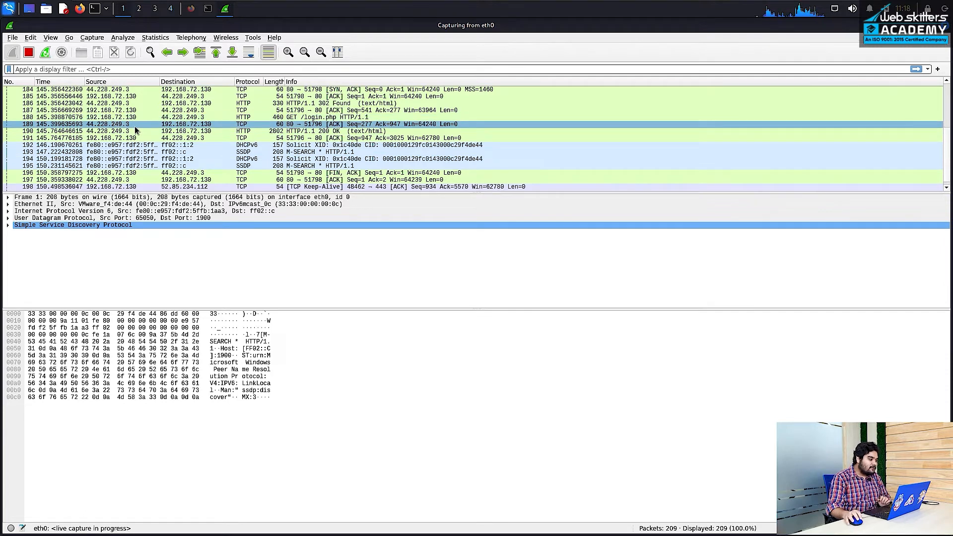
scroll(135, 130, "up", 13)
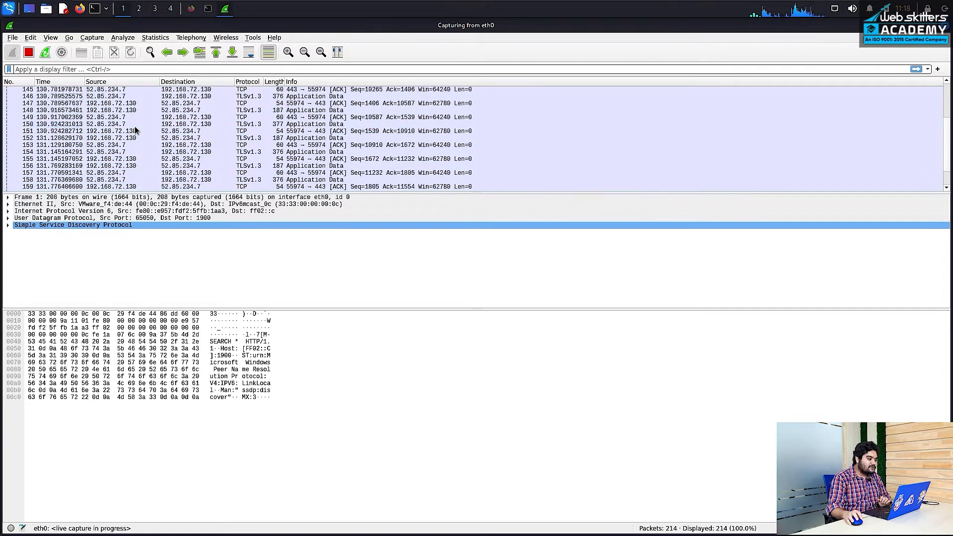
left_click(135, 130)
scroll(132, 131, "up", 2)
left_click(124, 127)
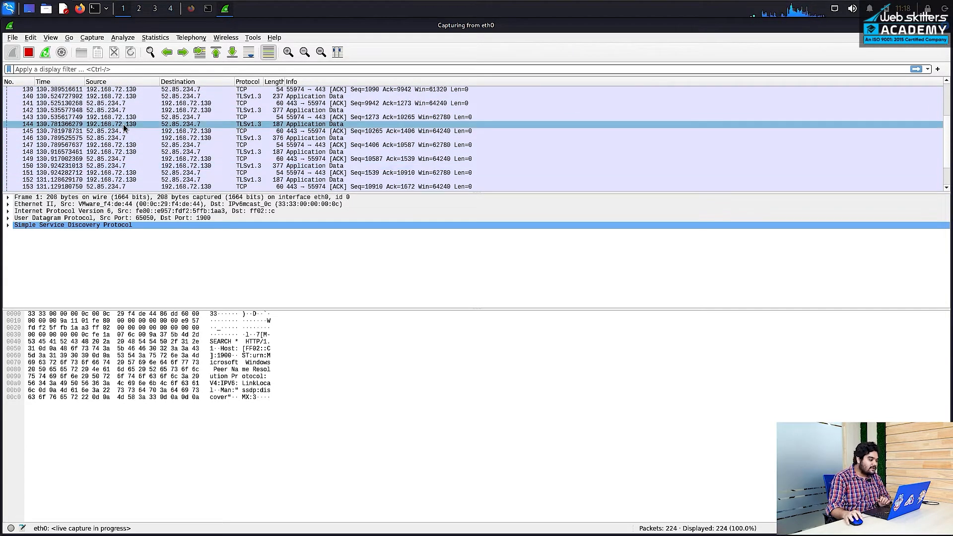
scroll(130, 130, "down", 5)
left_click(144, 134)
scroll(145, 132, "down", 2)
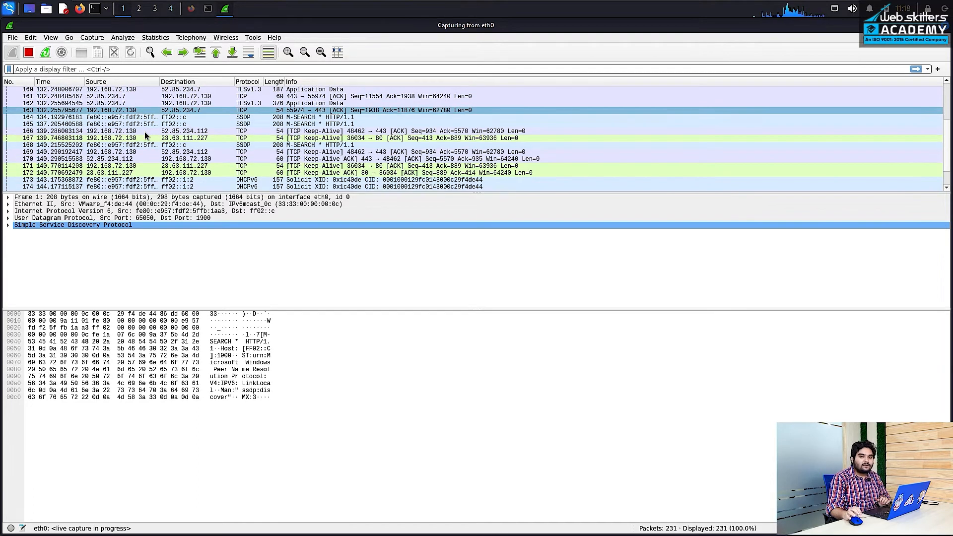
Switch to the terminal, check the machine's IP address with "ip a" in a new tab, and minimize the terminal.
left_click(208, 12)
left_click(330, 102)
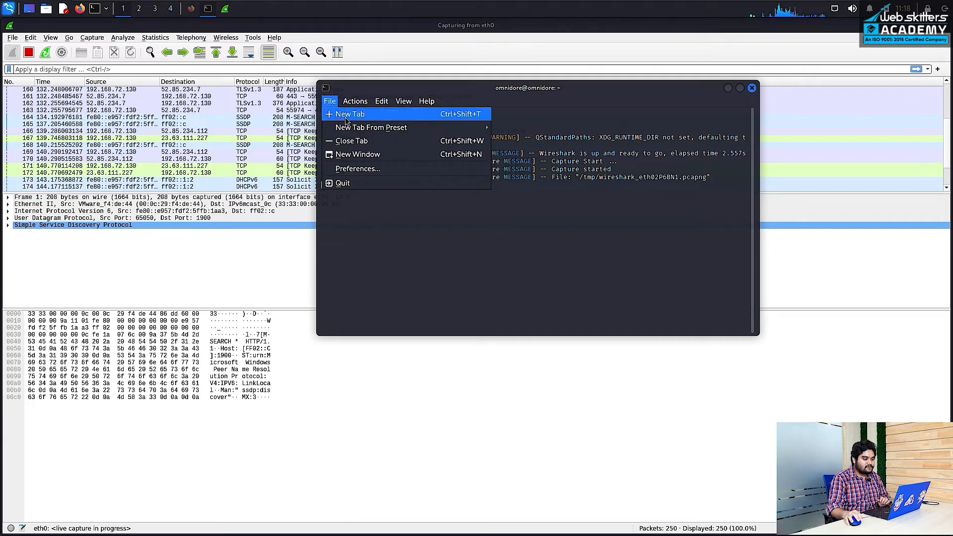
left_click(349, 114)
type("ip a")
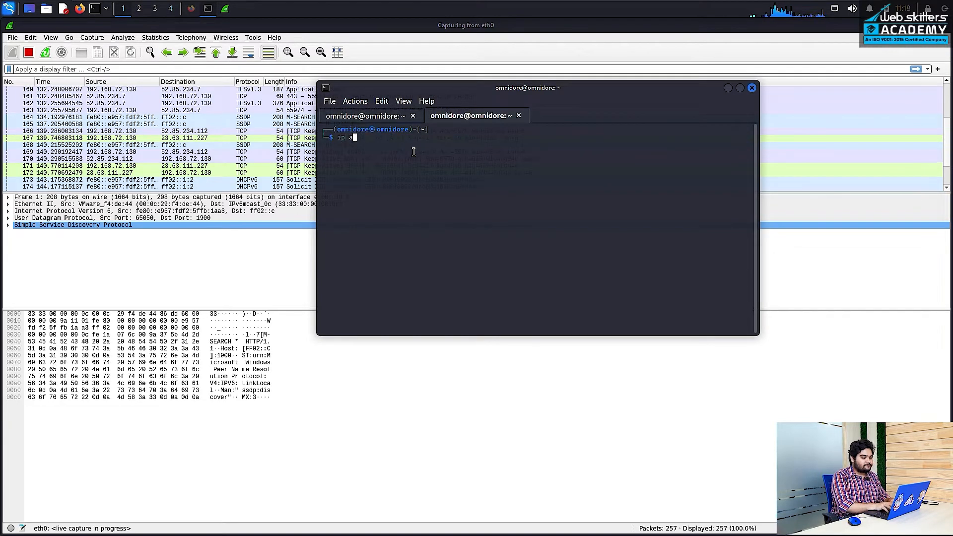
key("Return")
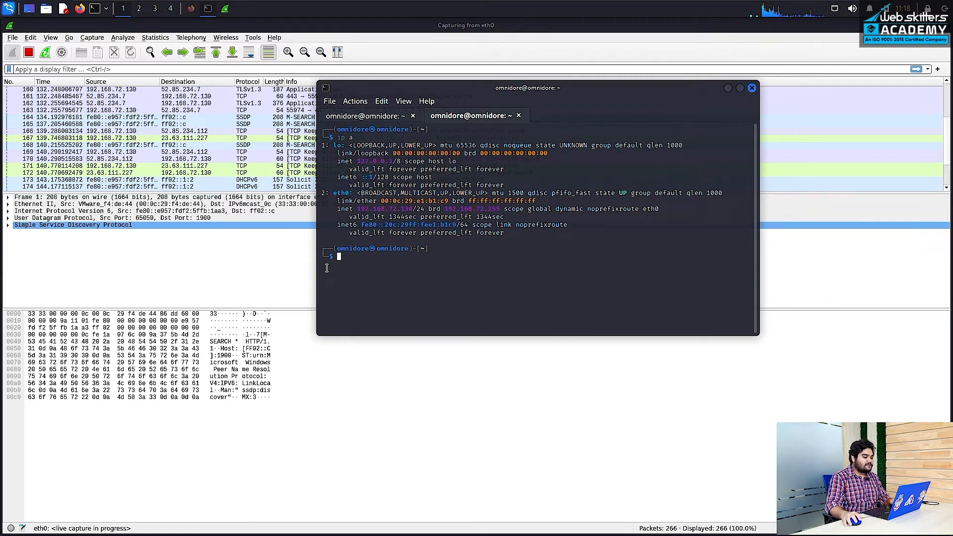
left_click(728, 89)
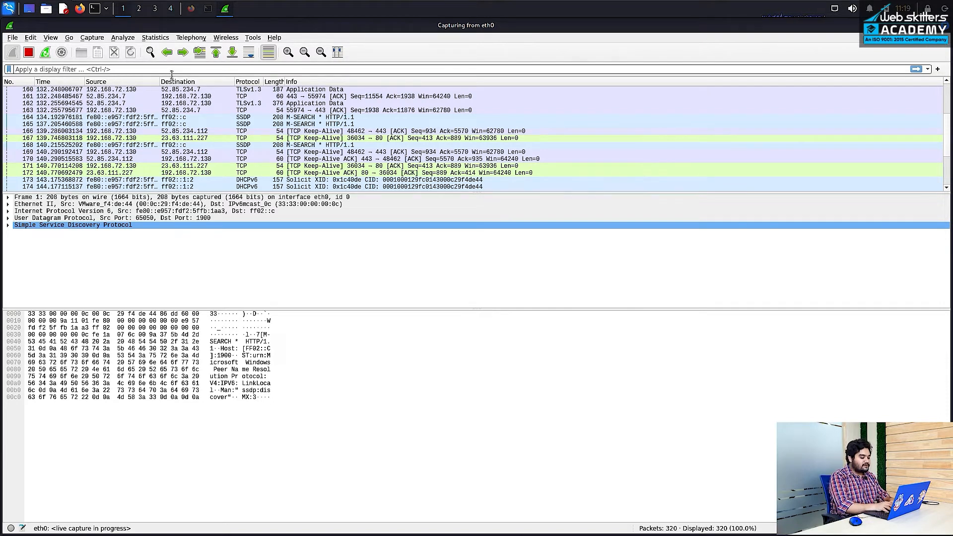
Apply the display filter "http" to the captured packets.
type("http")
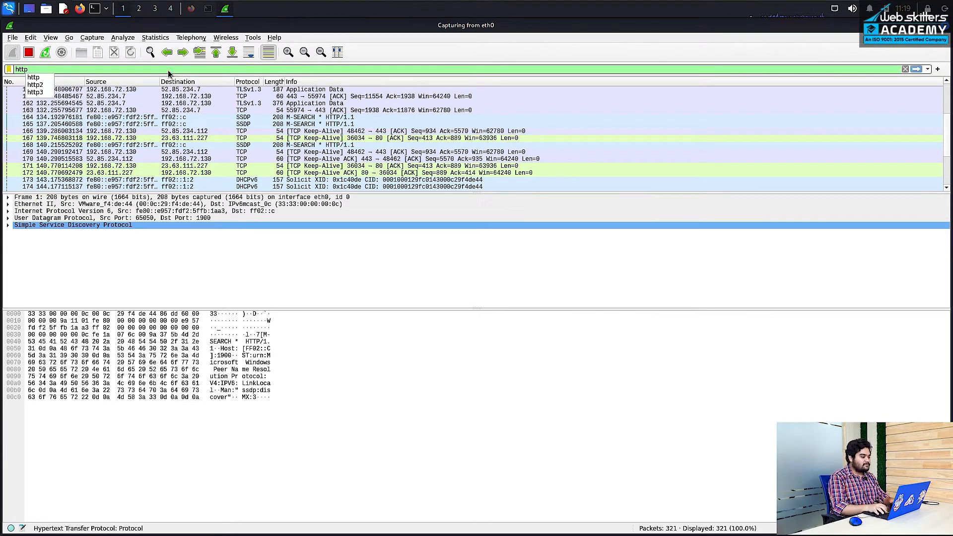
key("Return")
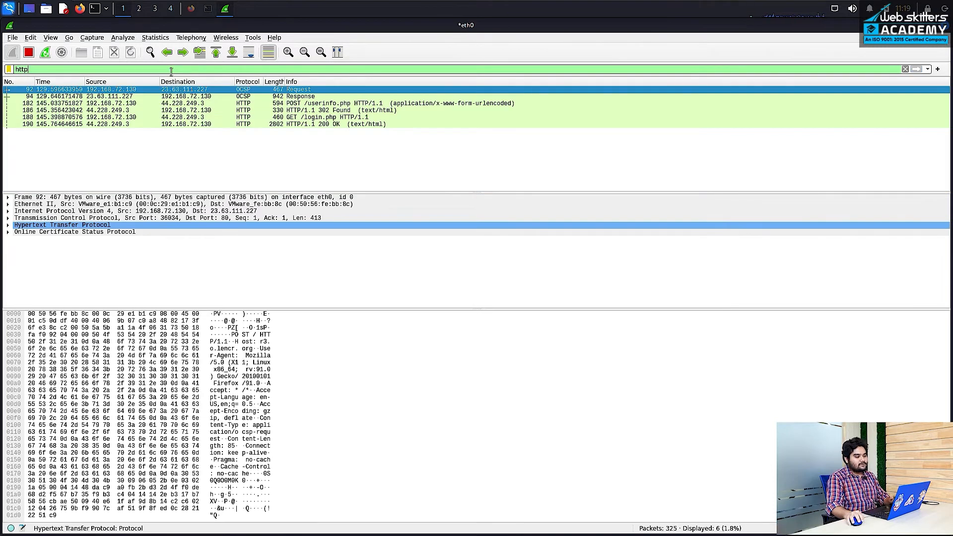
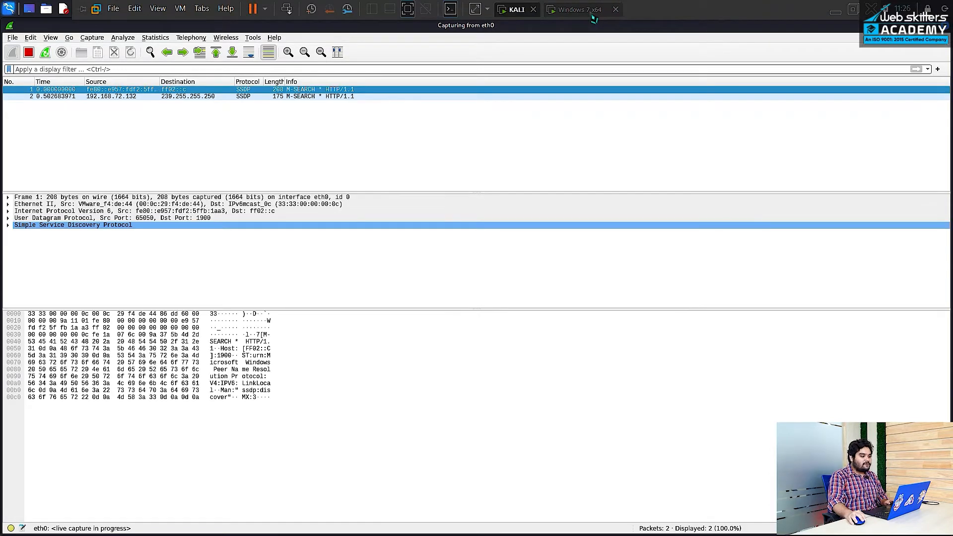
Start Chrome in the Windows 7 virtual machine, check the login page's address in Kali's browser and return to Windows 7.
left_click(593, 12)
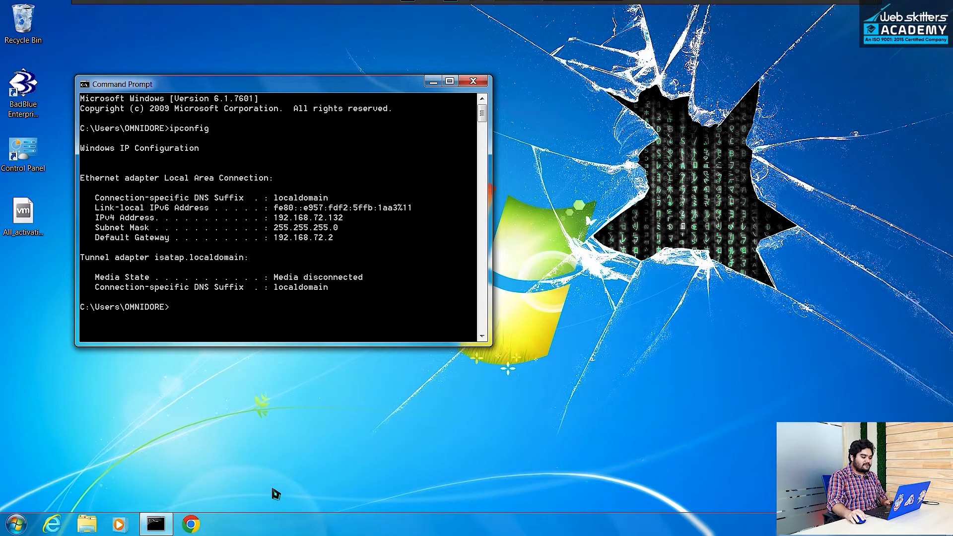
left_click(191, 524)
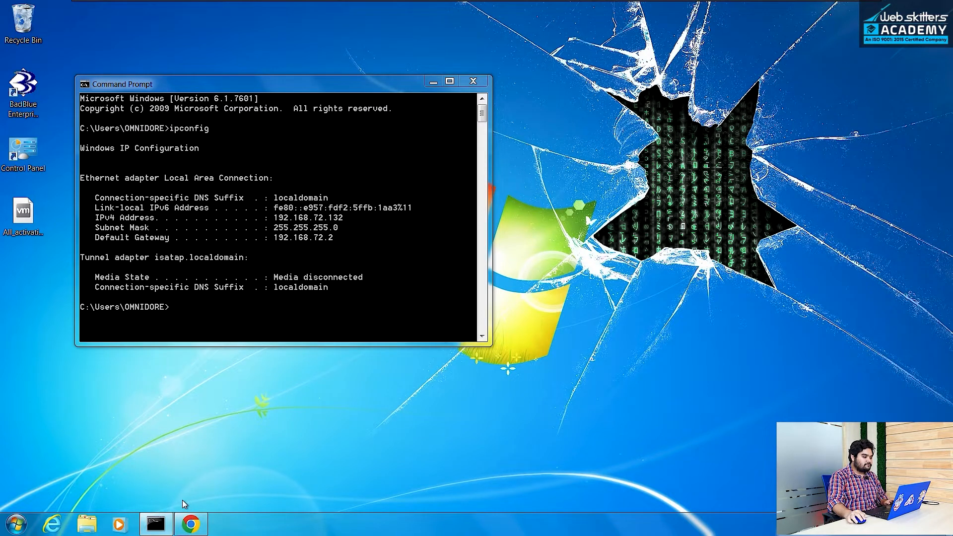
mouse_move(413, 8)
left_click(526, 12)
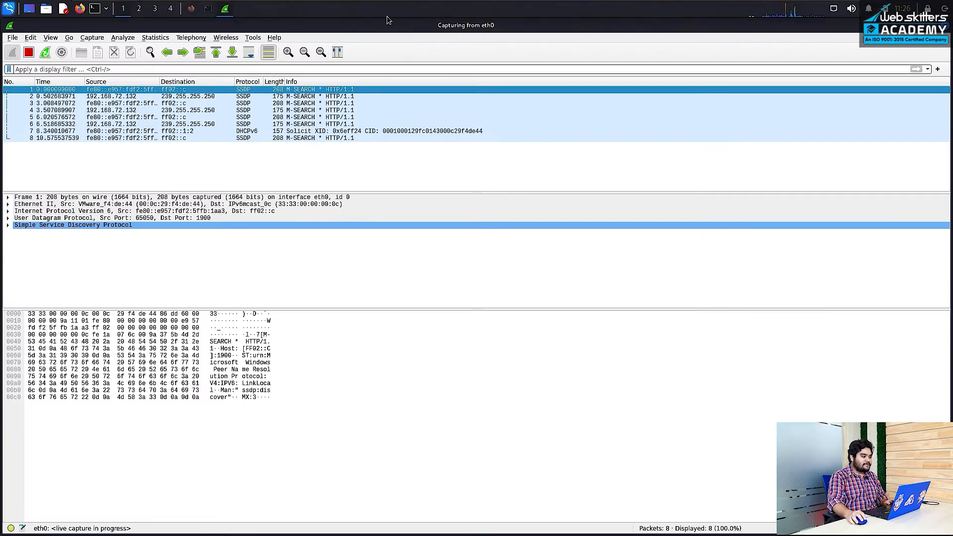
left_click(192, 8)
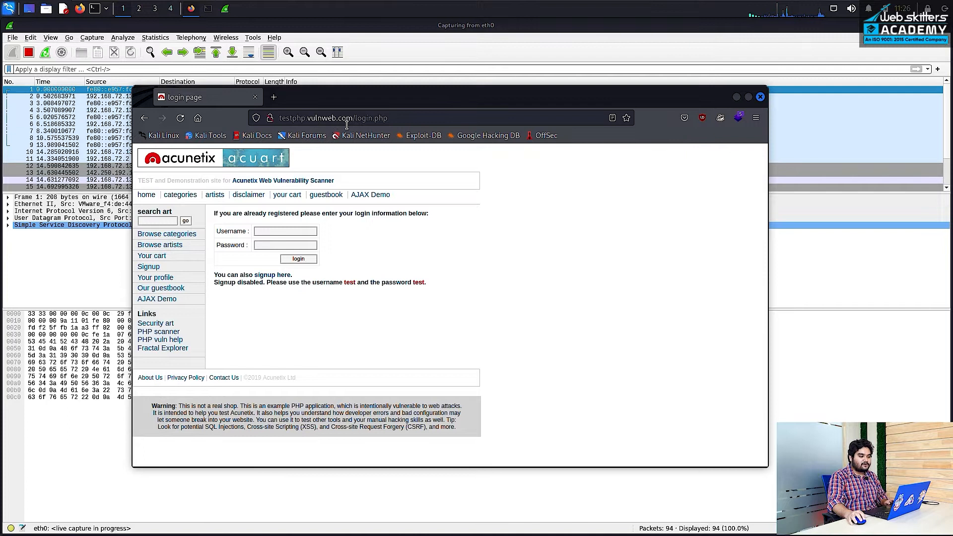
mouse_move(519, 8)
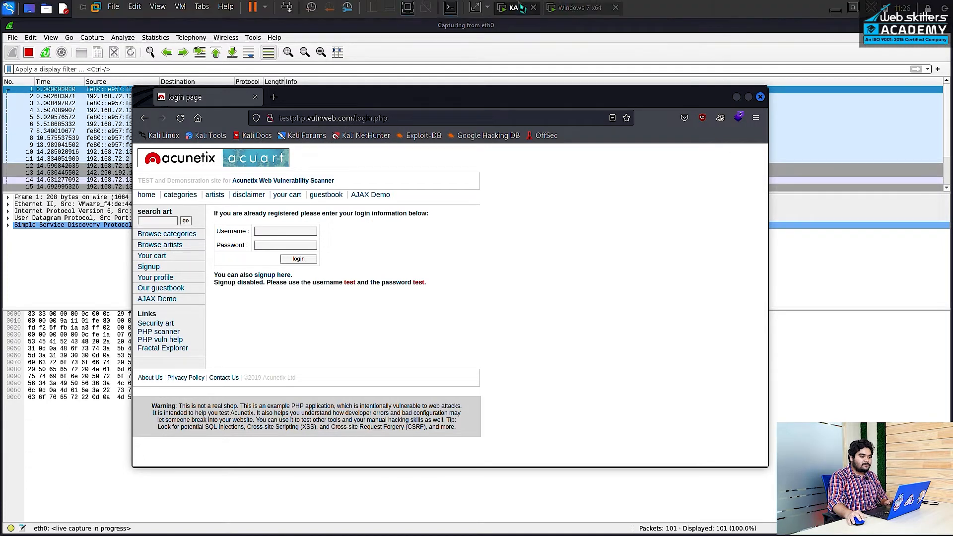
left_click(576, 12)
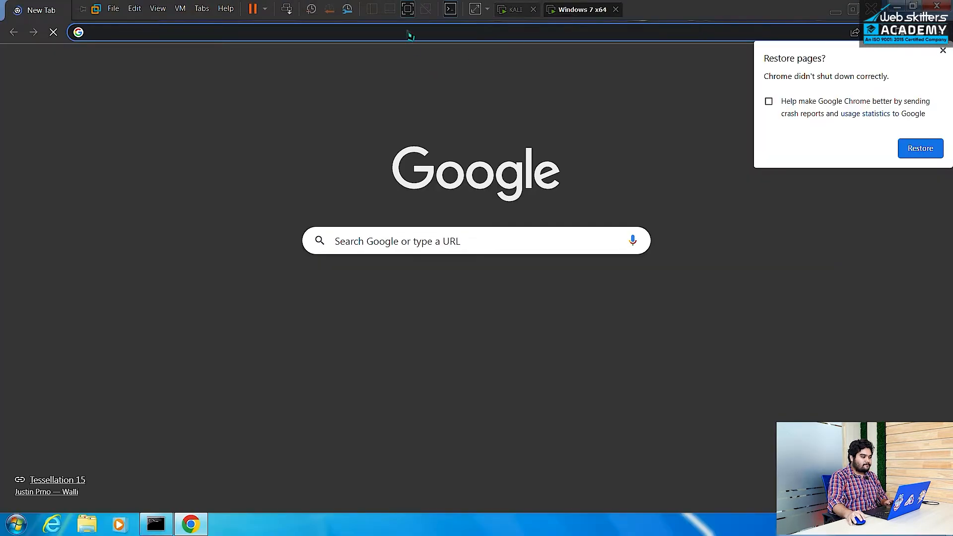
Search Google for "testphp vulnweb" in Chrome.
type("t")
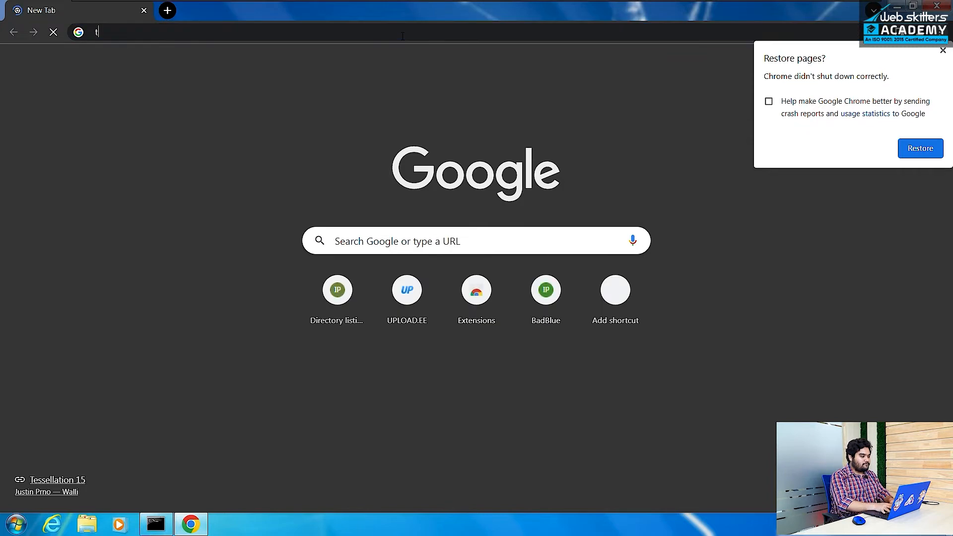
type("estphp v")
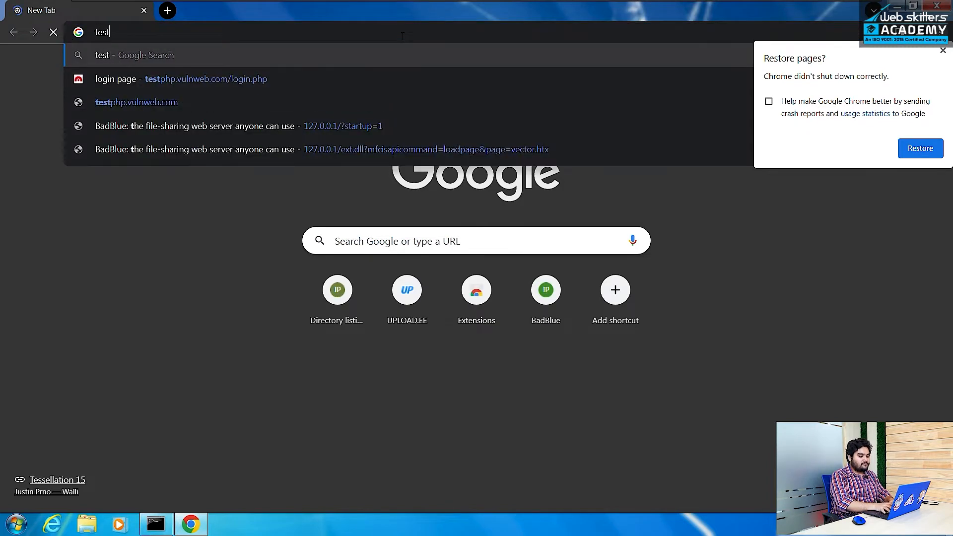
type("ulnweb")
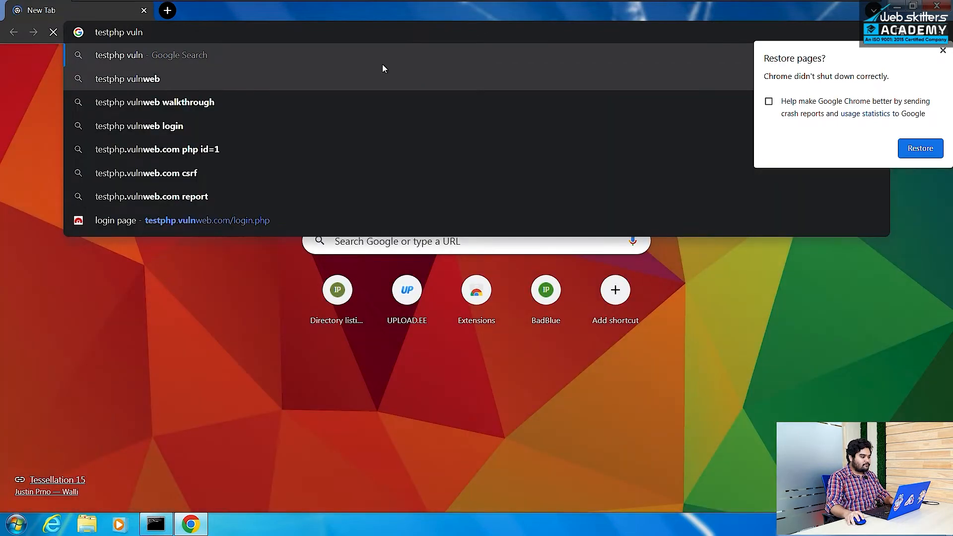
left_click(377, 72)
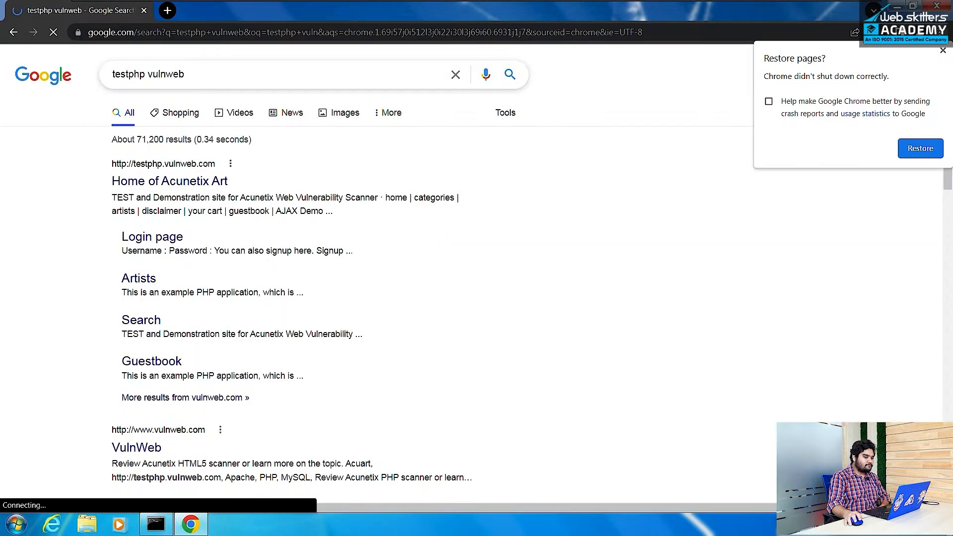
Dismiss the restore-pages prompt and open the Signup page of the "Home of Acunetix Art" site.
left_click(943, 50)
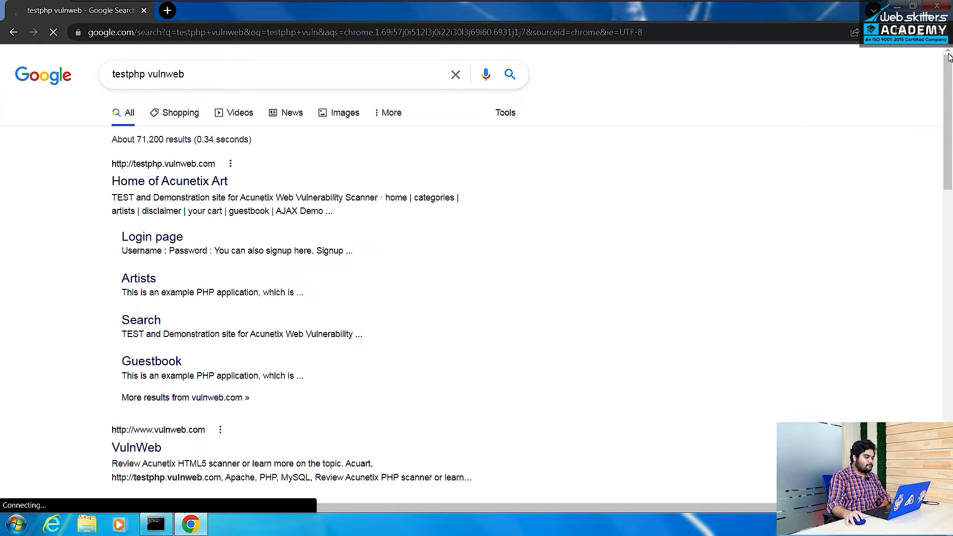
left_click(187, 183)
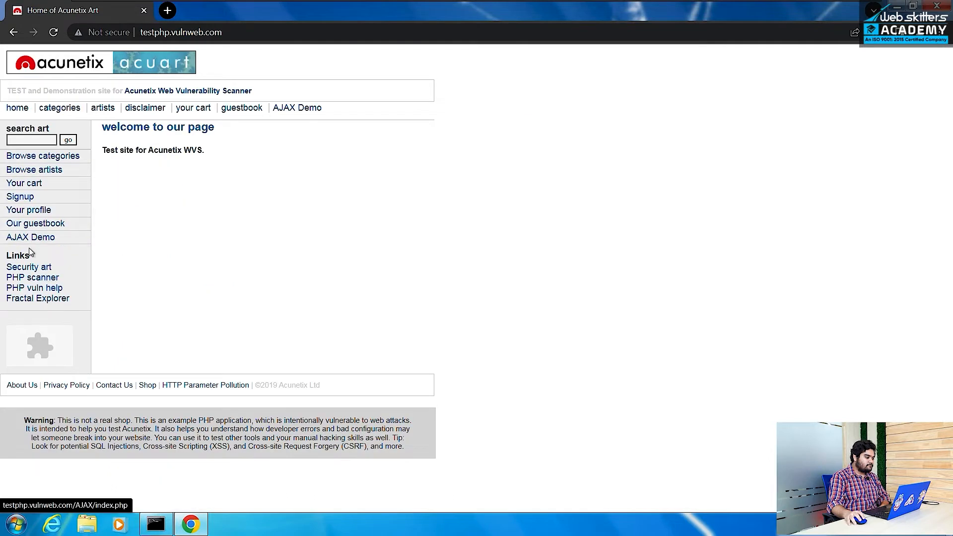
left_click(27, 202)
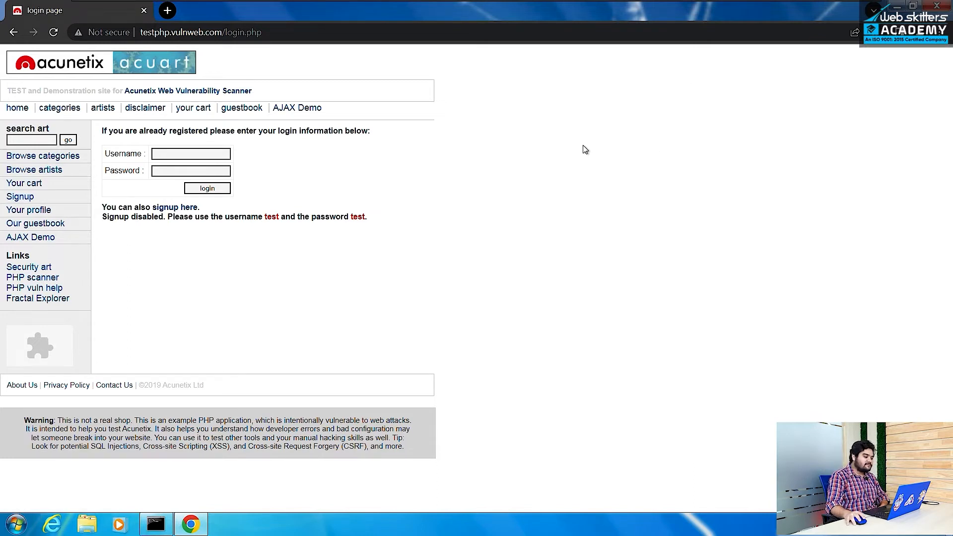
Fill in the username "abcd" and the account password, and submit the login form.
left_click(199, 160)
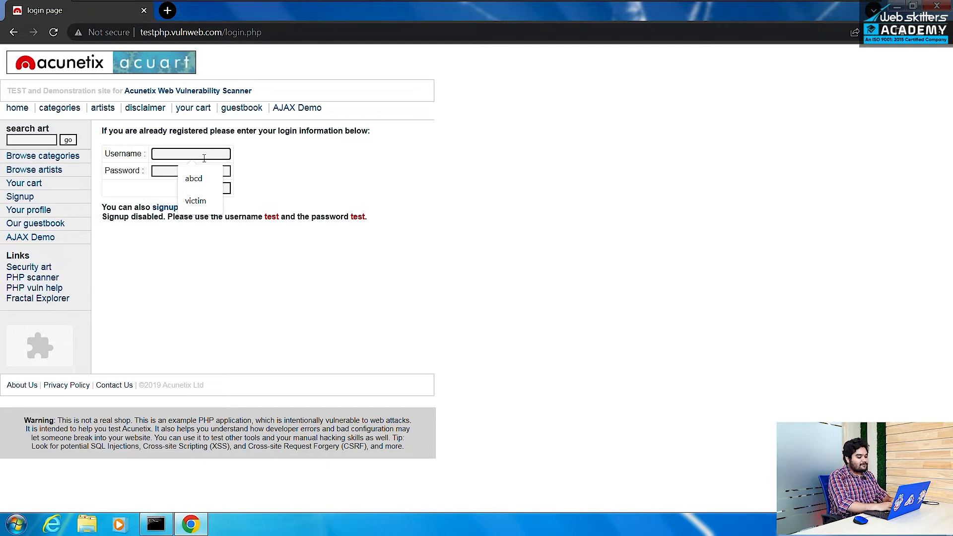
type("ab")
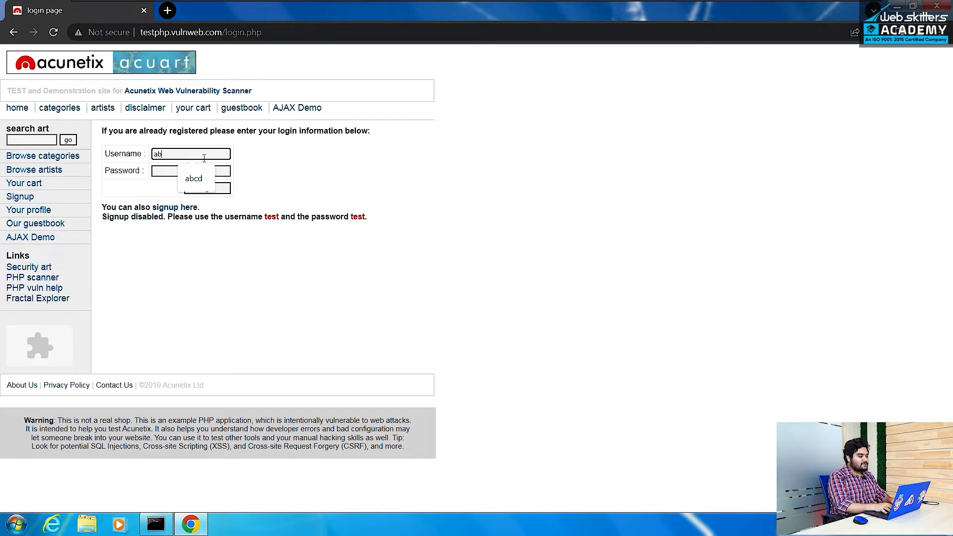
type("cd")
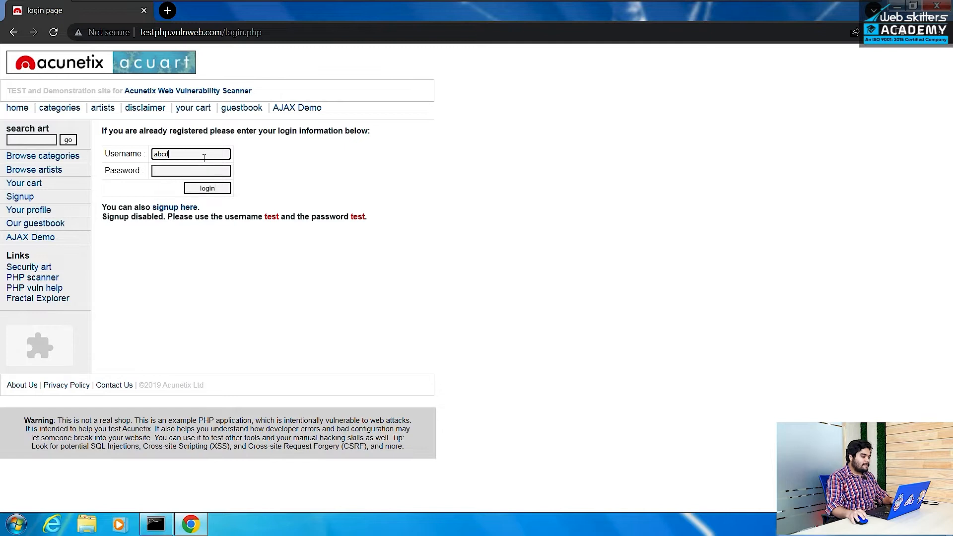
left_click(189, 171)
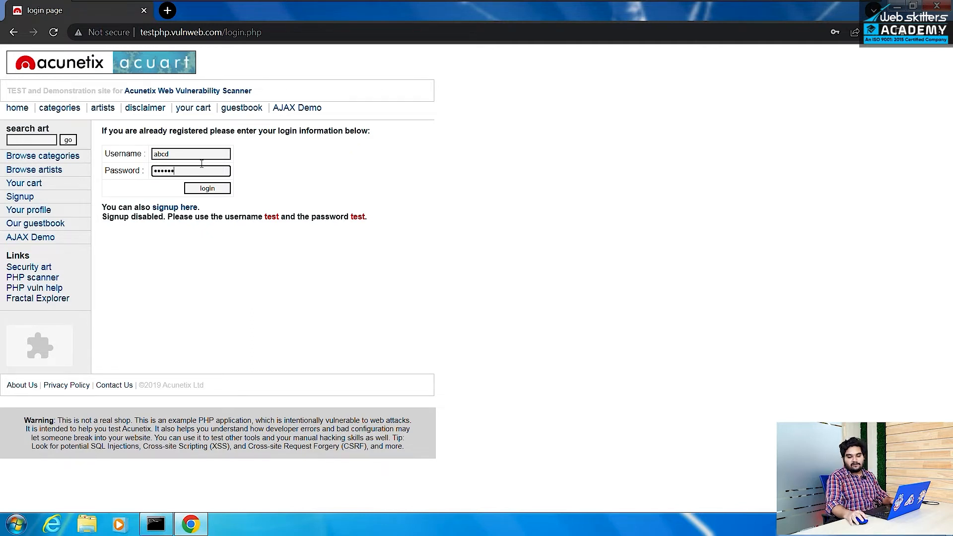
left_click(207, 193)
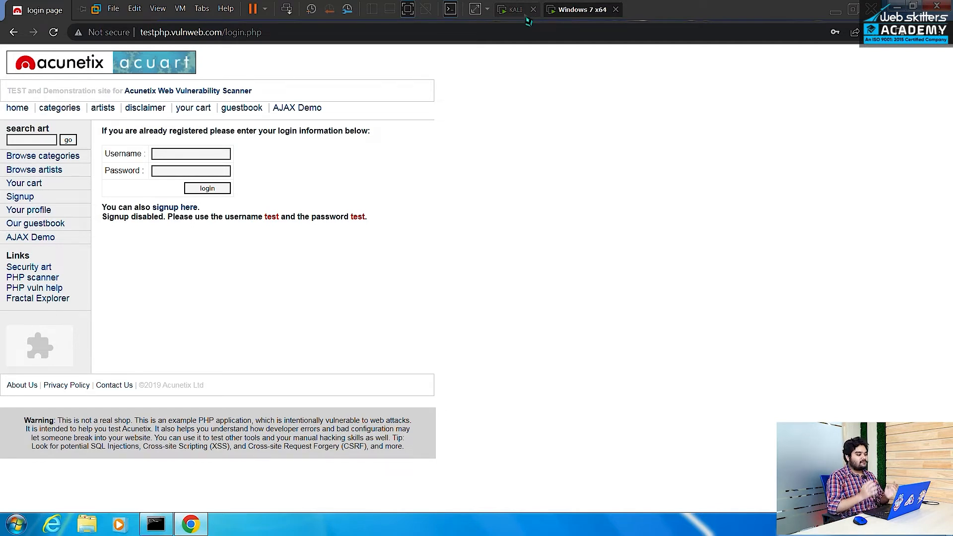
Minimize Kali's browser to reveal the Wireshark capture, and check the Windows 7 machine's IPv4 address in its Command Prompt.
left_click(526, 18)
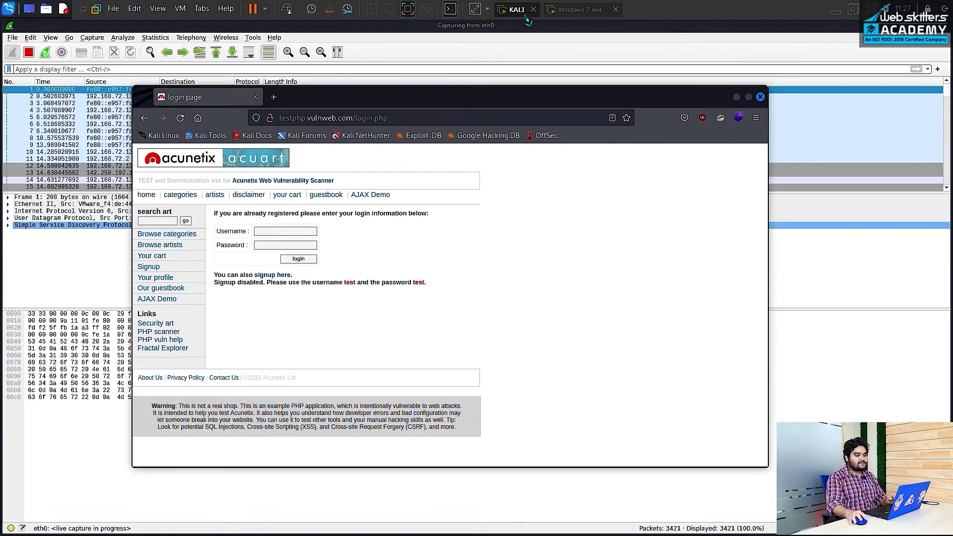
left_click(737, 97)
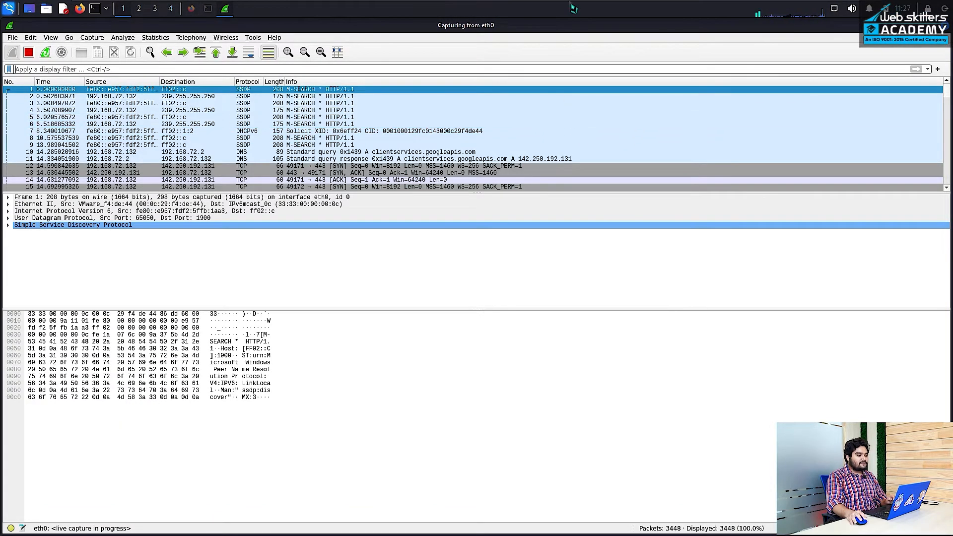
mouse_move(575, 8)
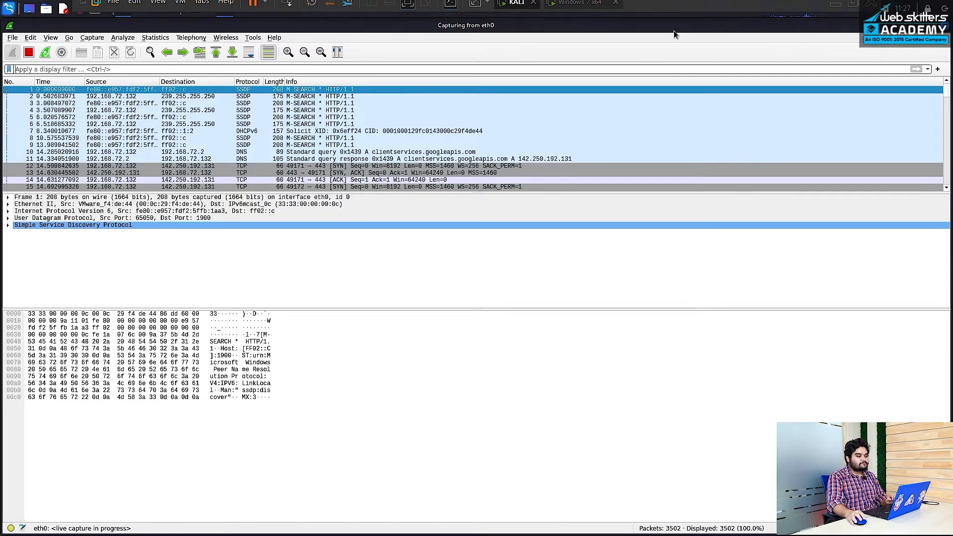
left_click(575, 11)
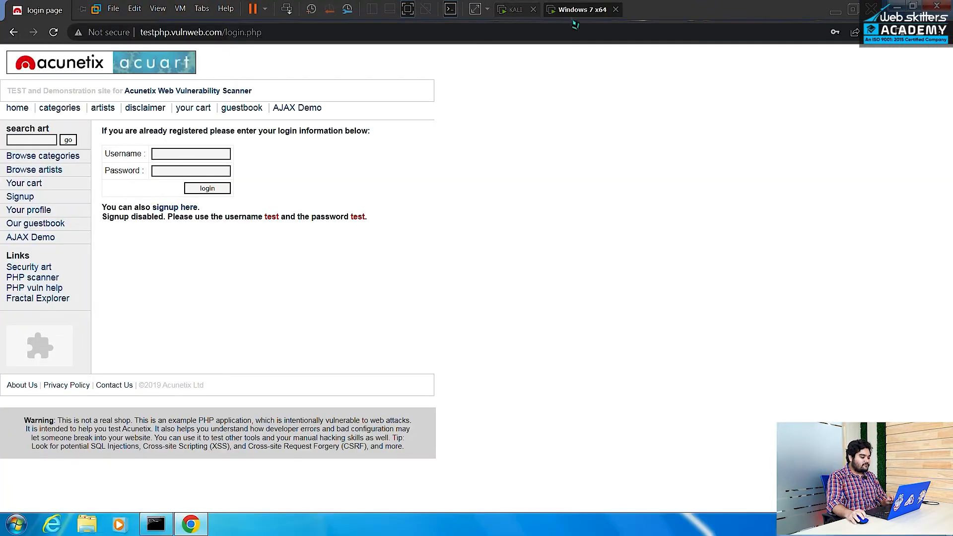
left_click(155, 528)
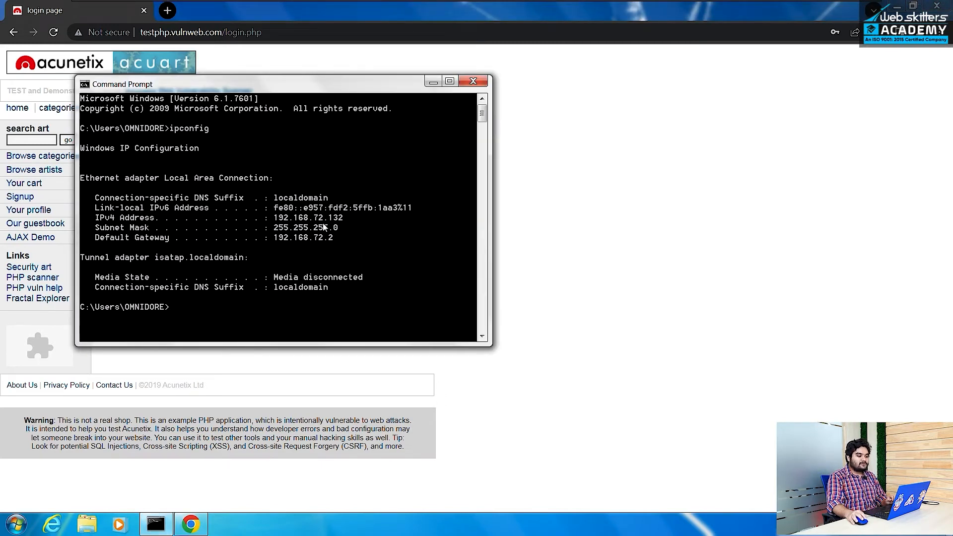
Switch back to Kali and look through the captured packets for the Windows 7 machine's address.
mouse_move(568, 8)
left_click(517, 15)
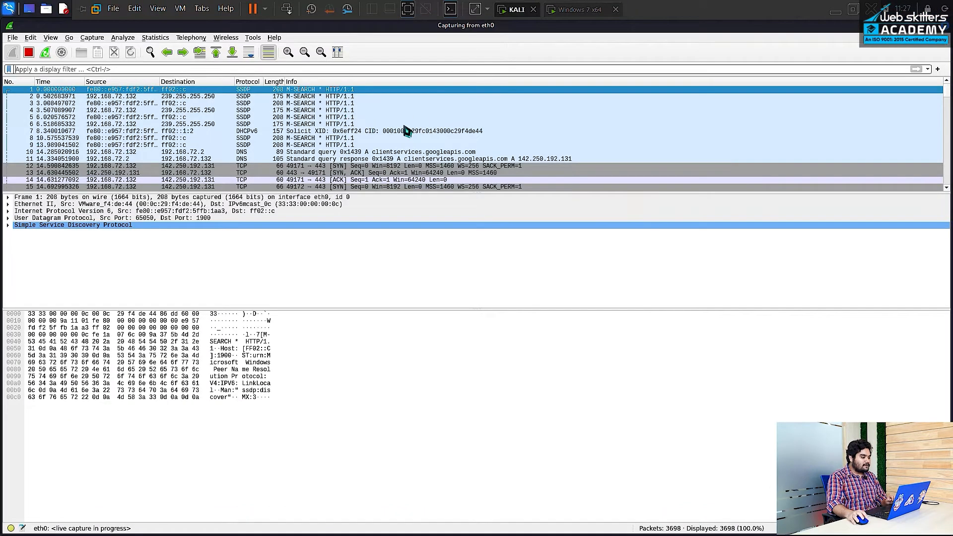
scroll(380, 149, "down", 3)
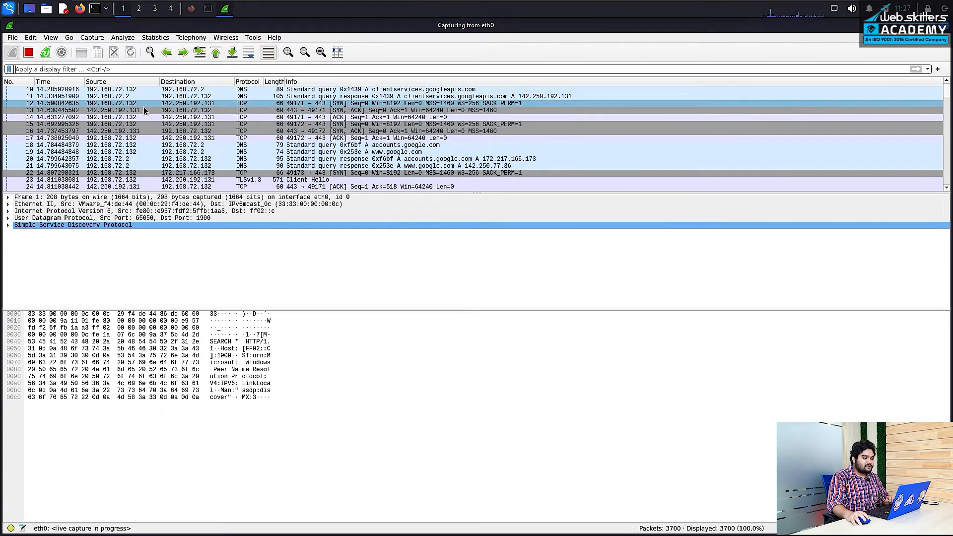
scroll(160, 138, "down", 2)
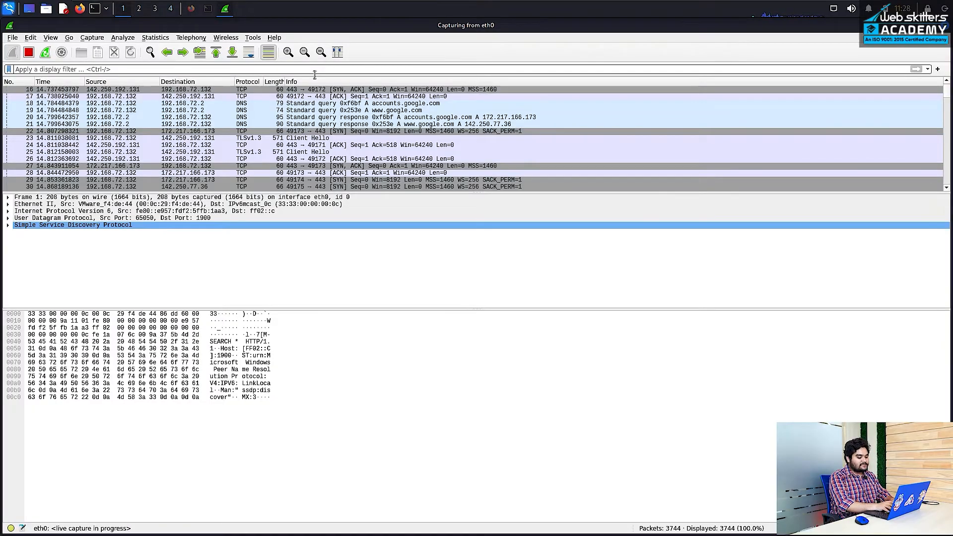
Apply the display filter "http" to the capture and look through the filtered packets.
left_click(311, 70)
type("http")
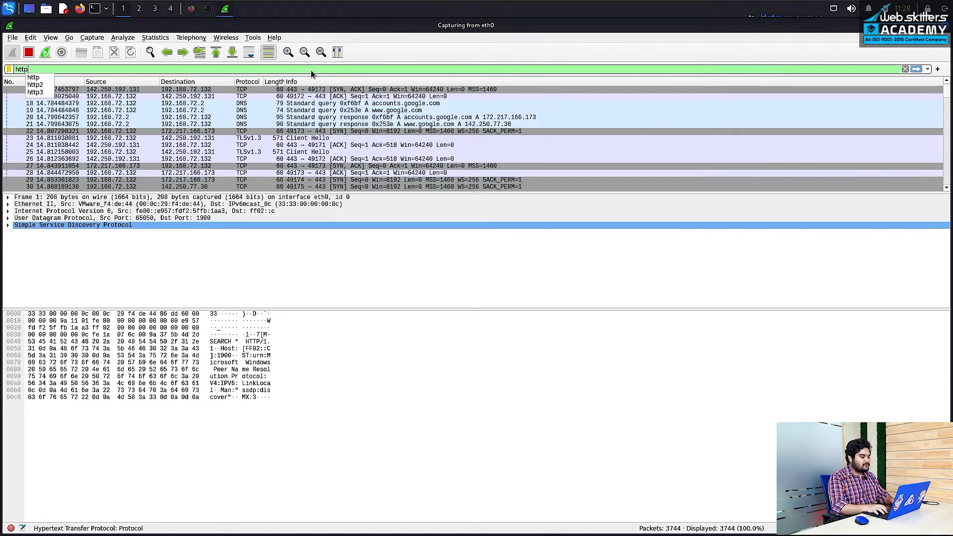
key("Return")
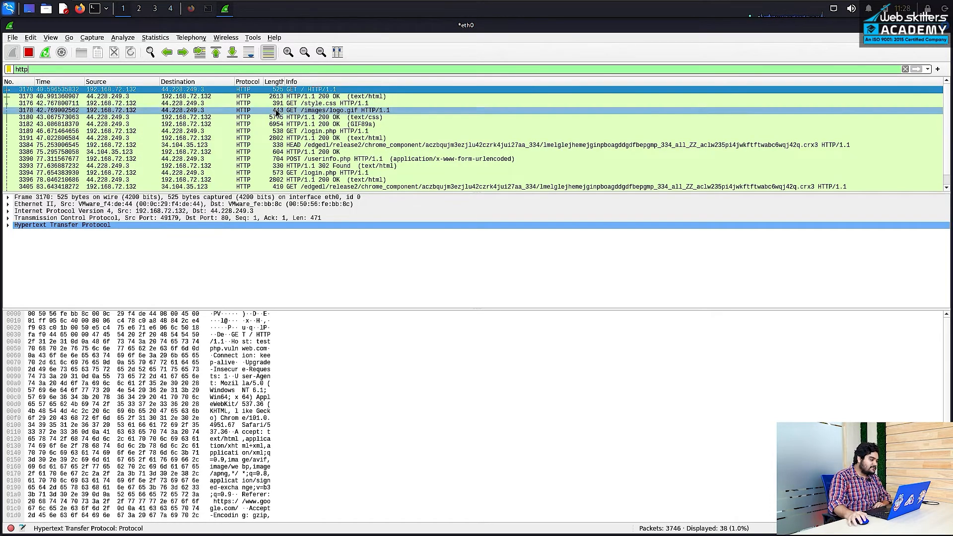
scroll(431, 167, "down", 8)
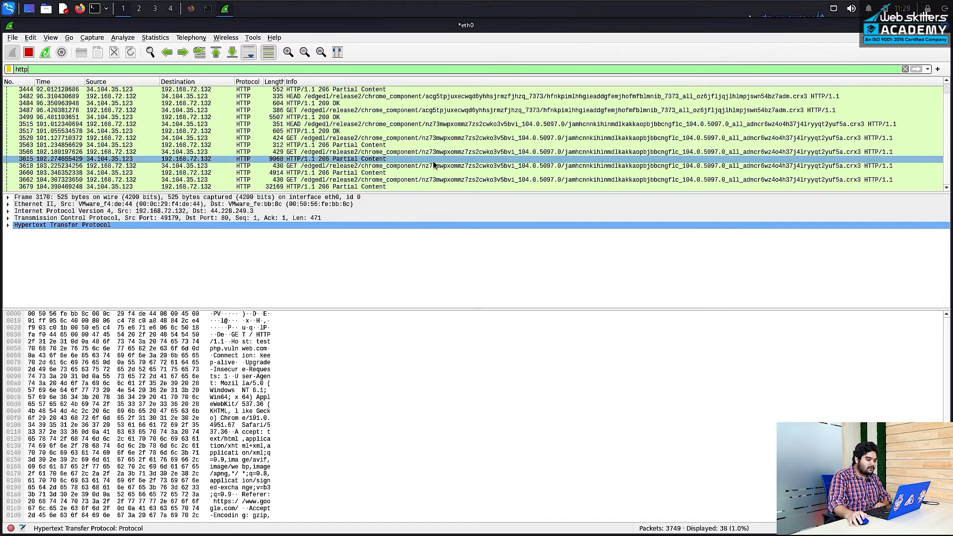
scroll(433, 164, "up", 8)
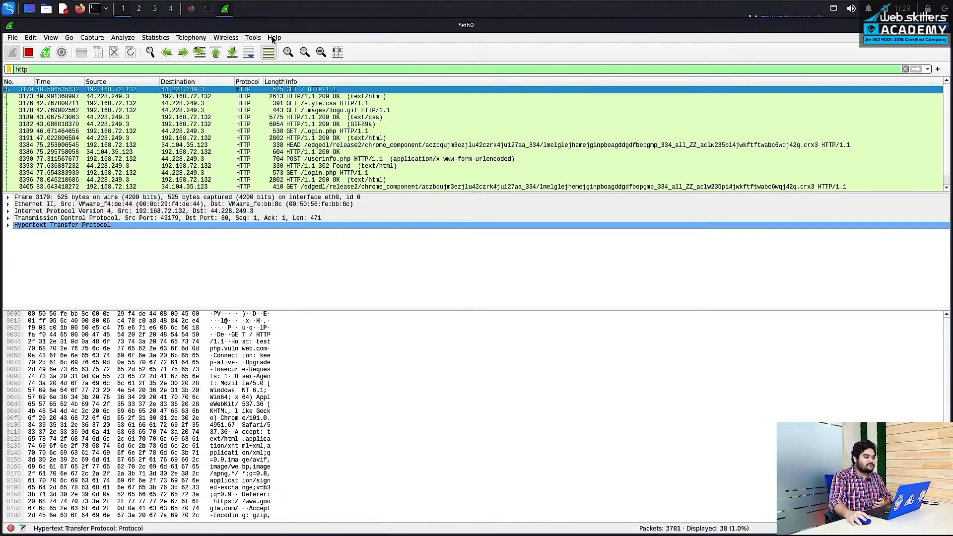
left_click(208, 8)
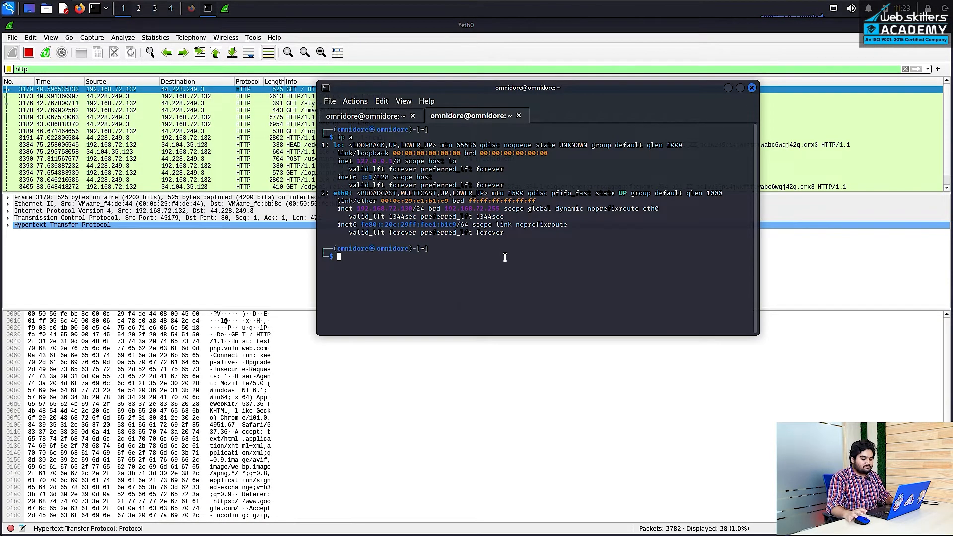
type("wha")
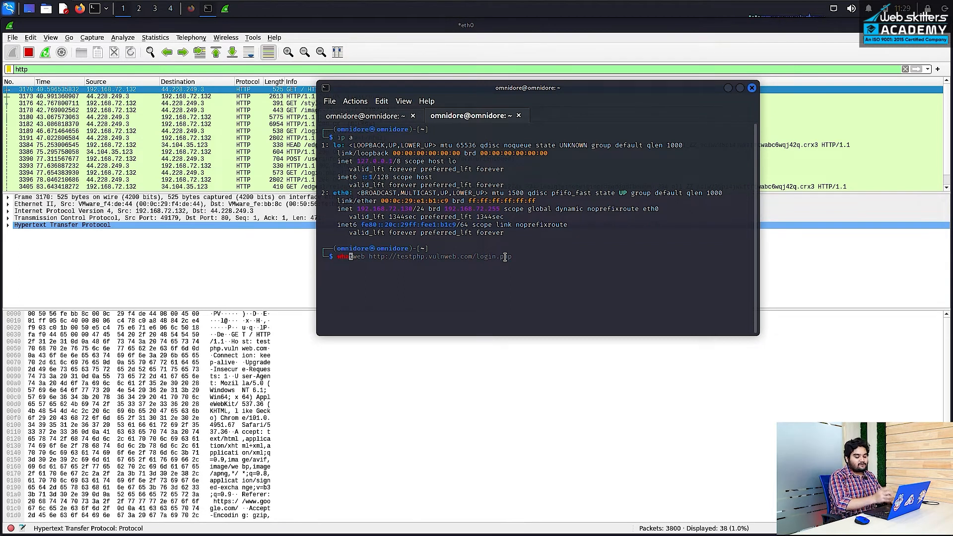
type("tweb")
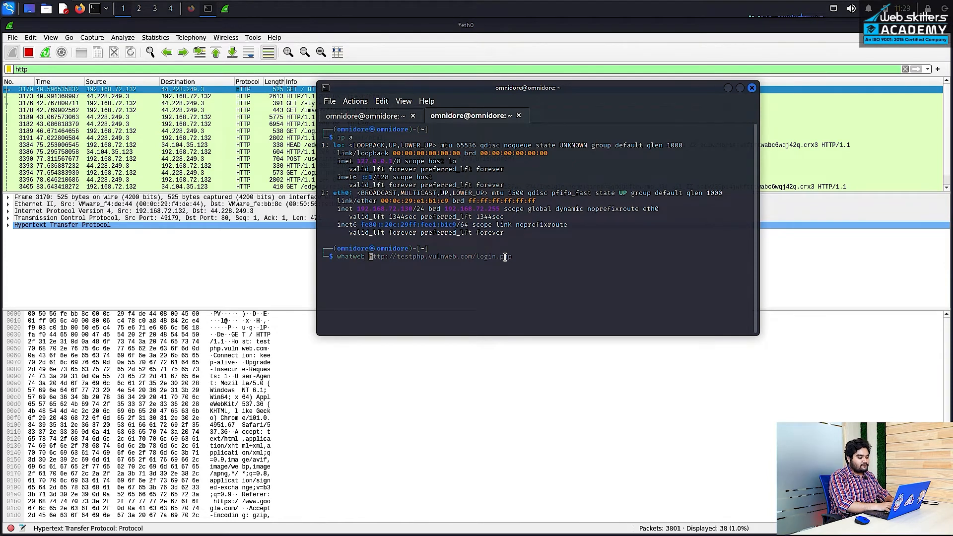
type("http")
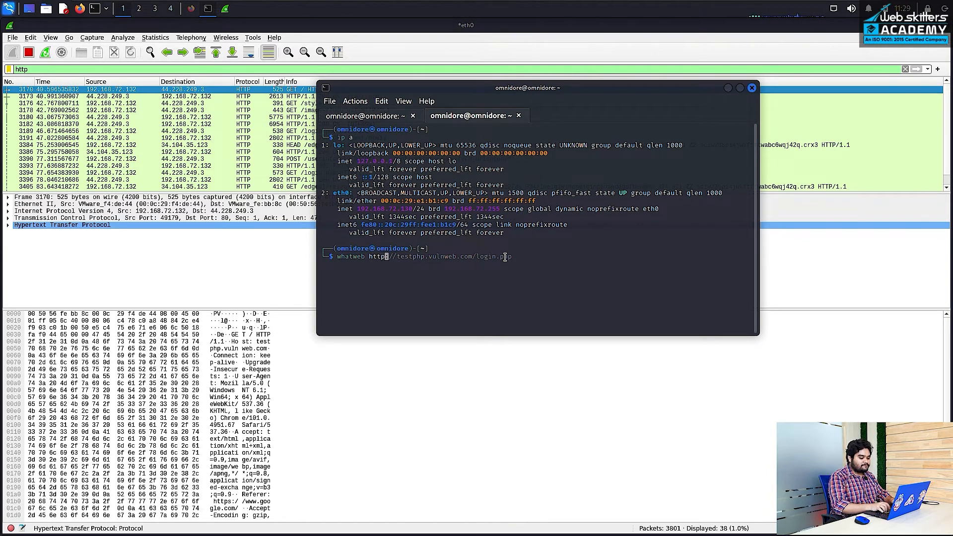
type("://t")
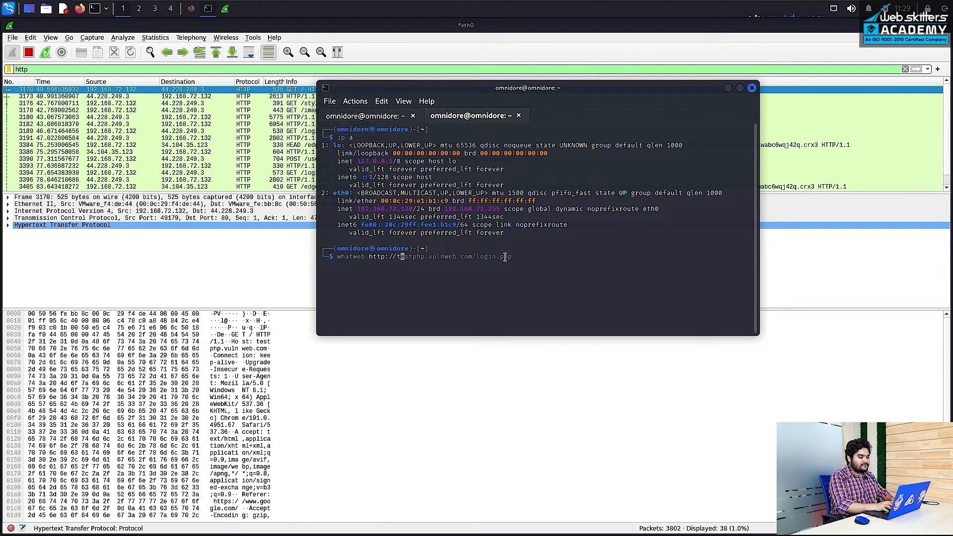
type("estphp.")
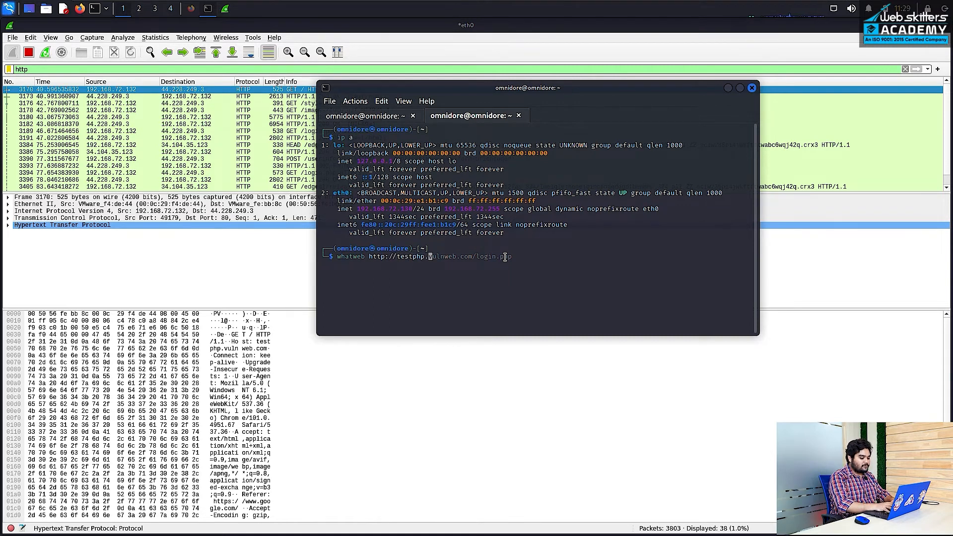
type("vuln")
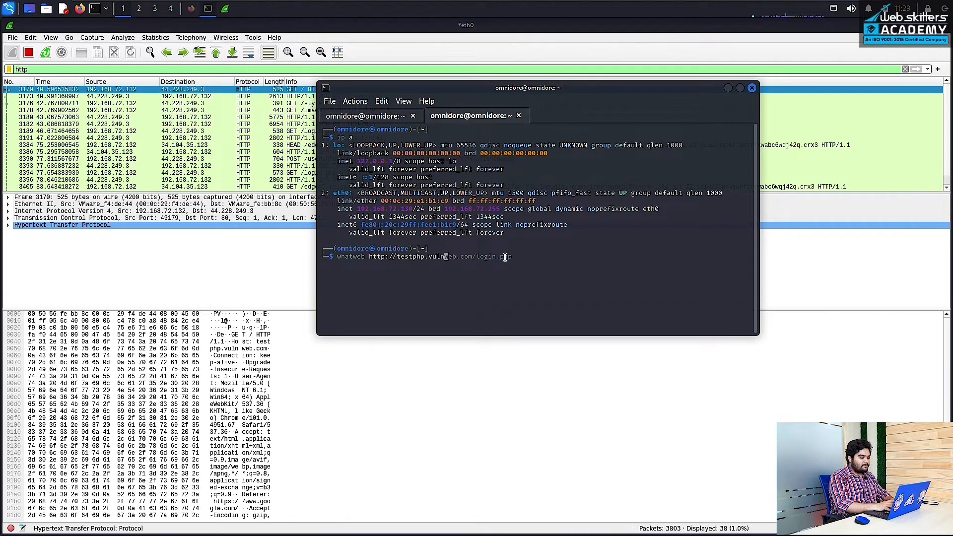
type("web.")
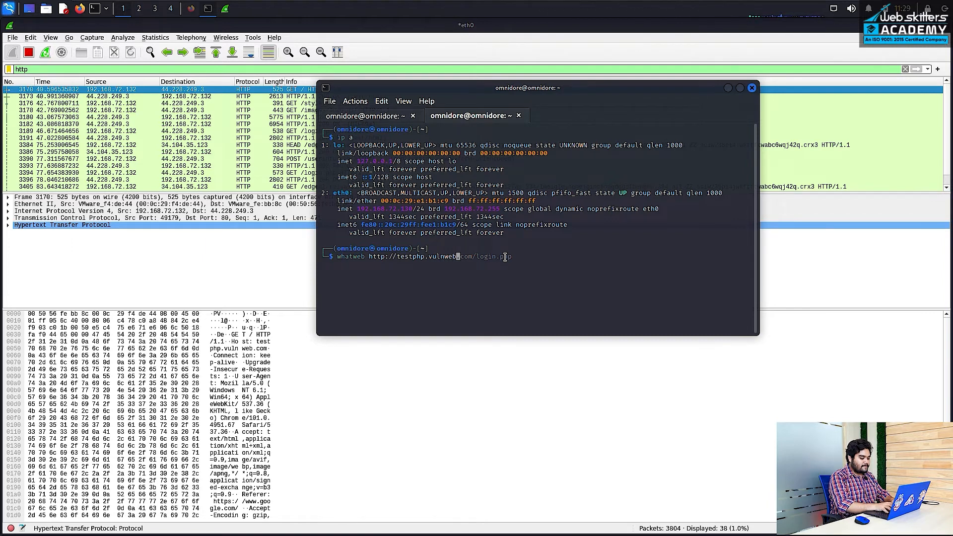
type("com/")
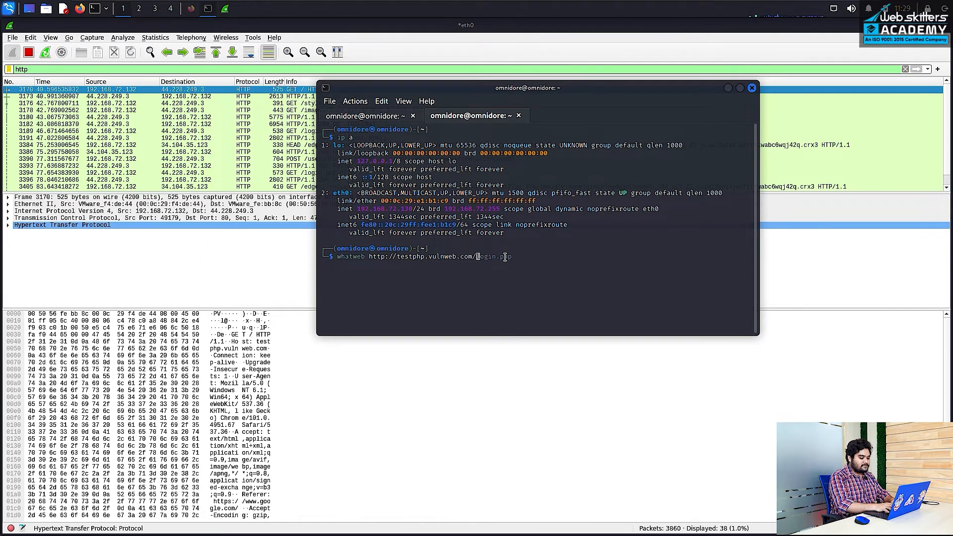
type("login.php")
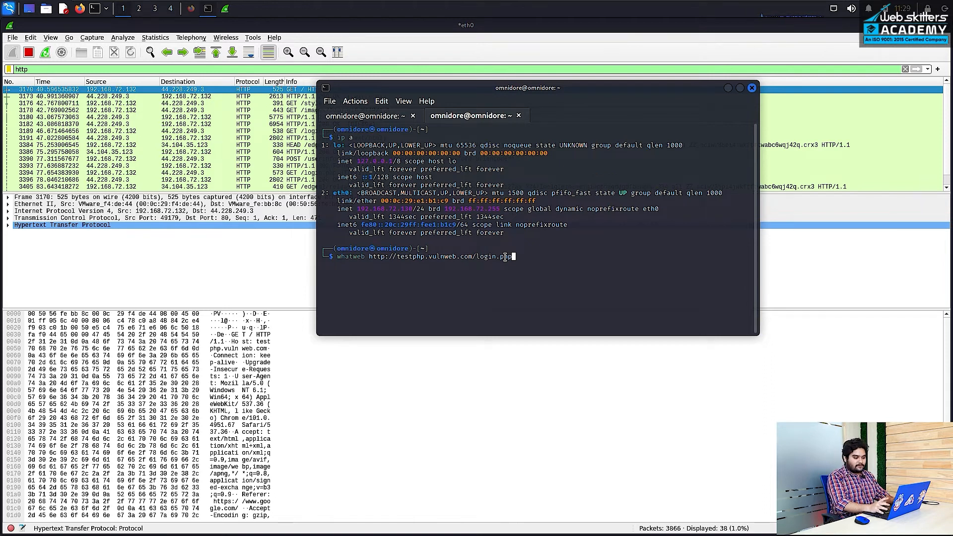
key("Return")
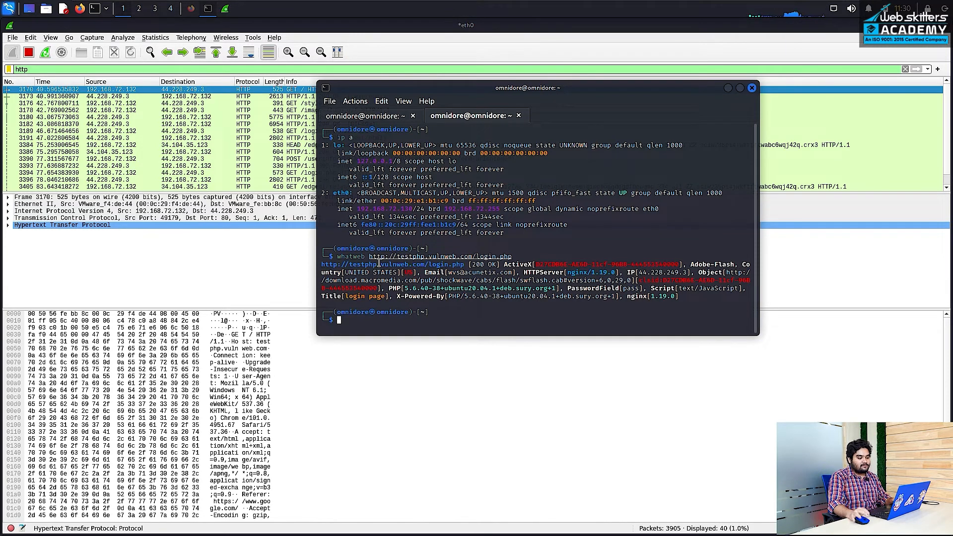
Return to the Wireshark capture and inspect the form data of the POST /userinfo.php packet.
left_click(727, 88)
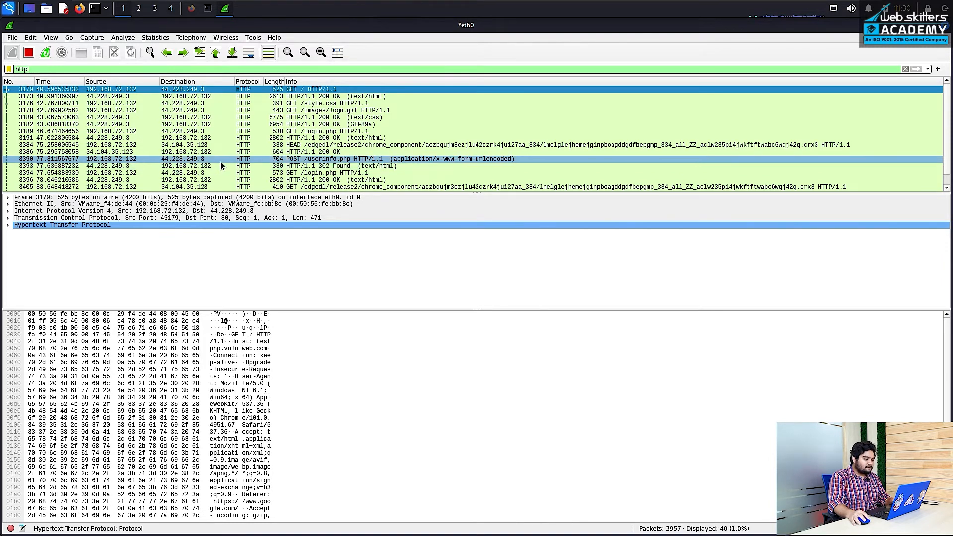
left_click(282, 163)
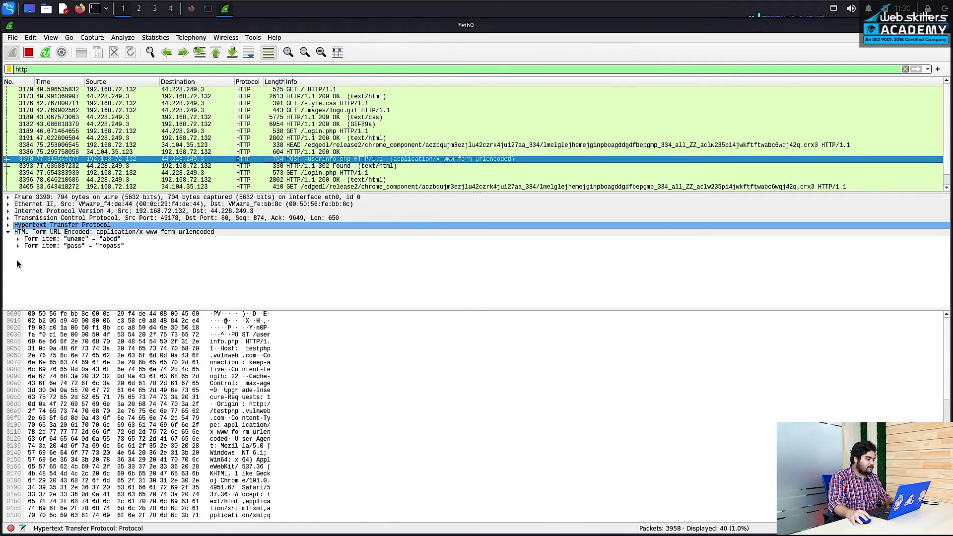